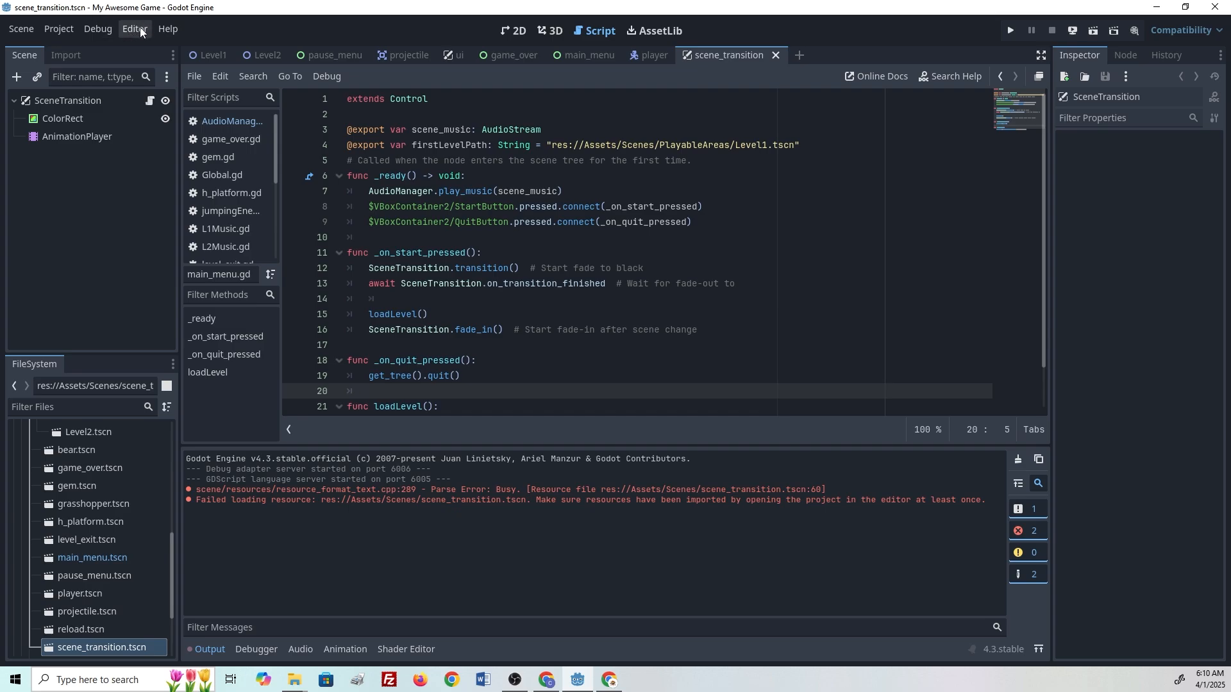
Download and install the 4.3.stable export templates from the best available mirror, and close the template manager.
{"action": "left_click", "coordinate": [136, 28]}
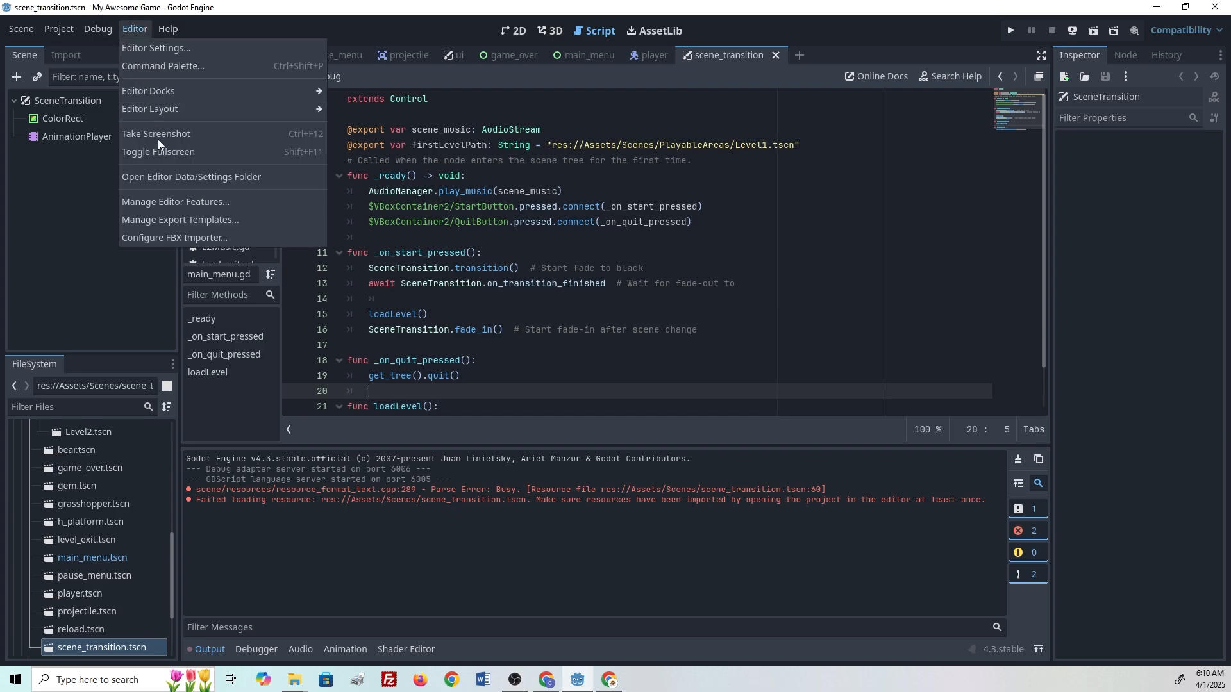
{"action": "left_click", "coordinate": [174, 220]}
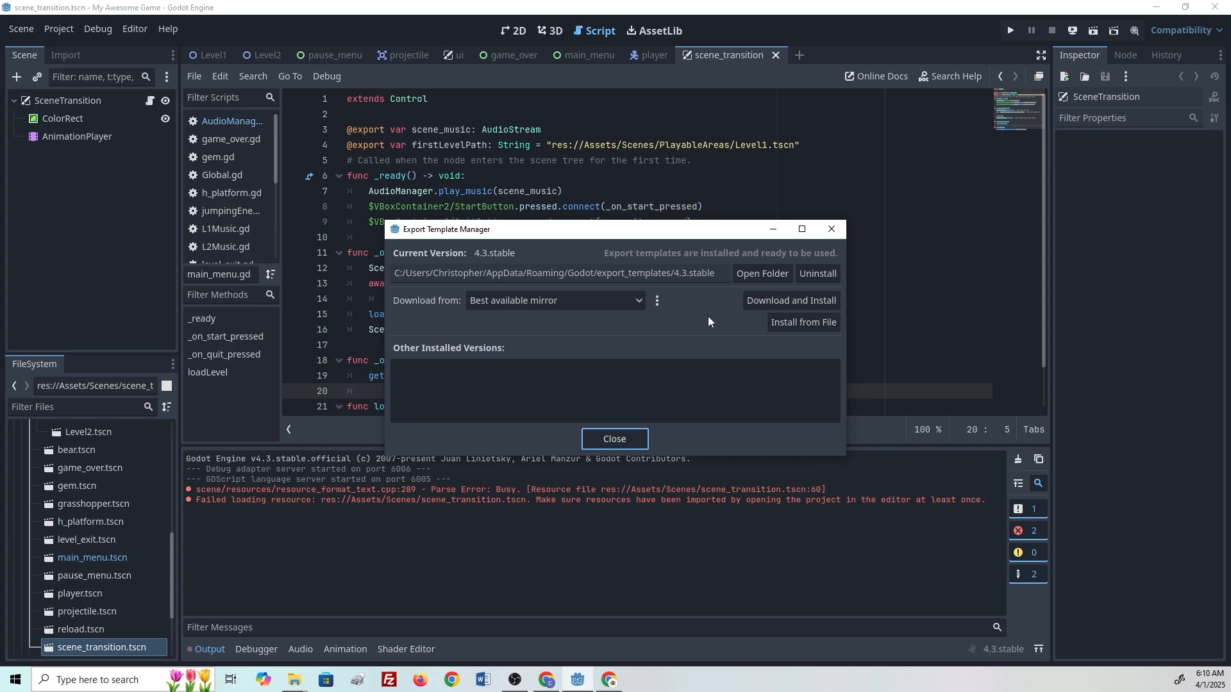
{"action": "left_click", "coordinate": [751, 301]}
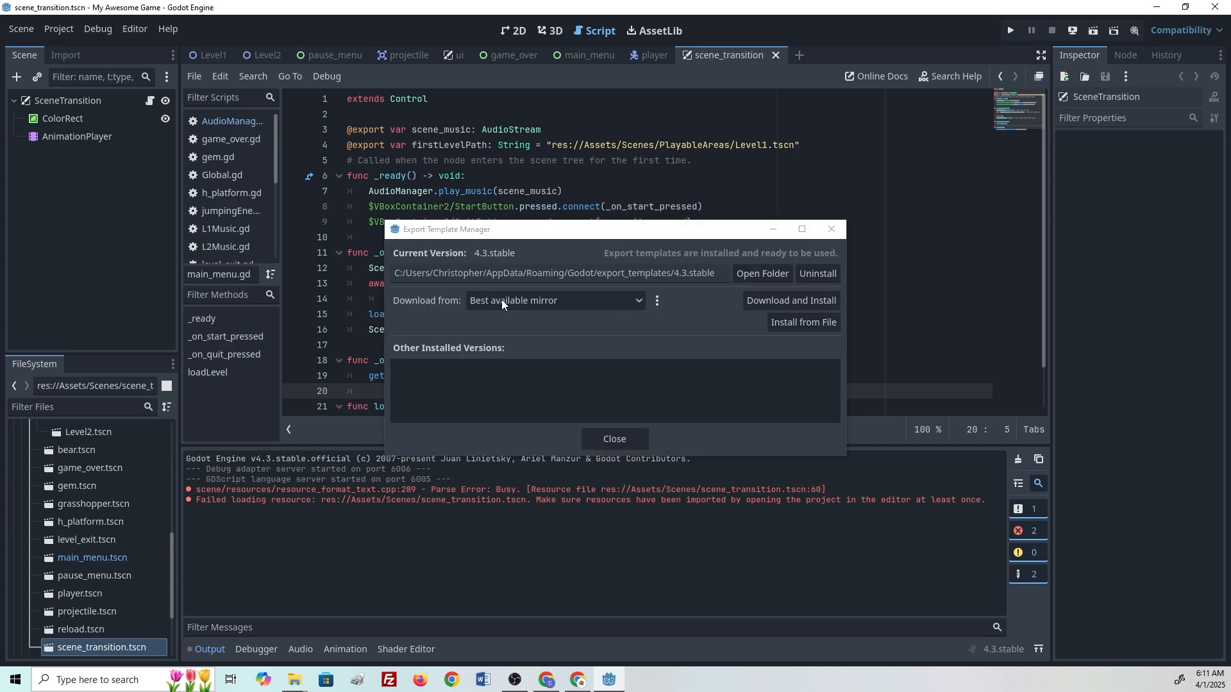
{"action": "left_click", "coordinate": [599, 439]}
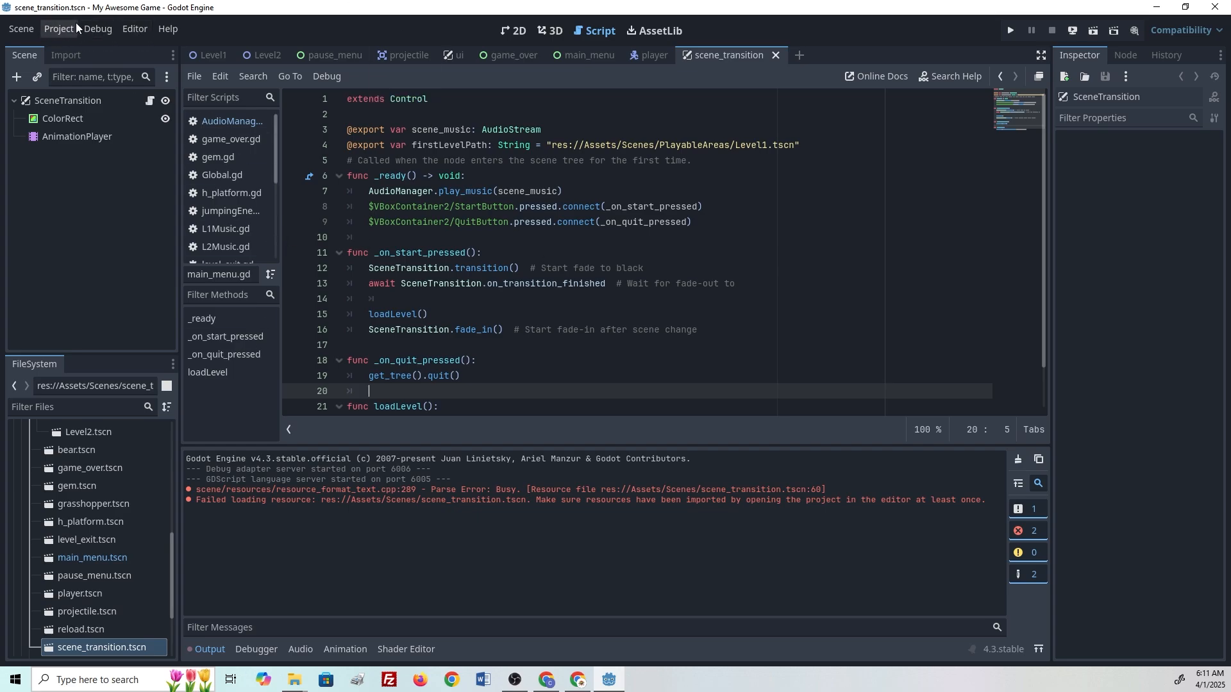
Search the editor settings for rcedit and examine the executable path in the Windows export settings.
{"action": "left_click", "coordinate": [61, 29]}
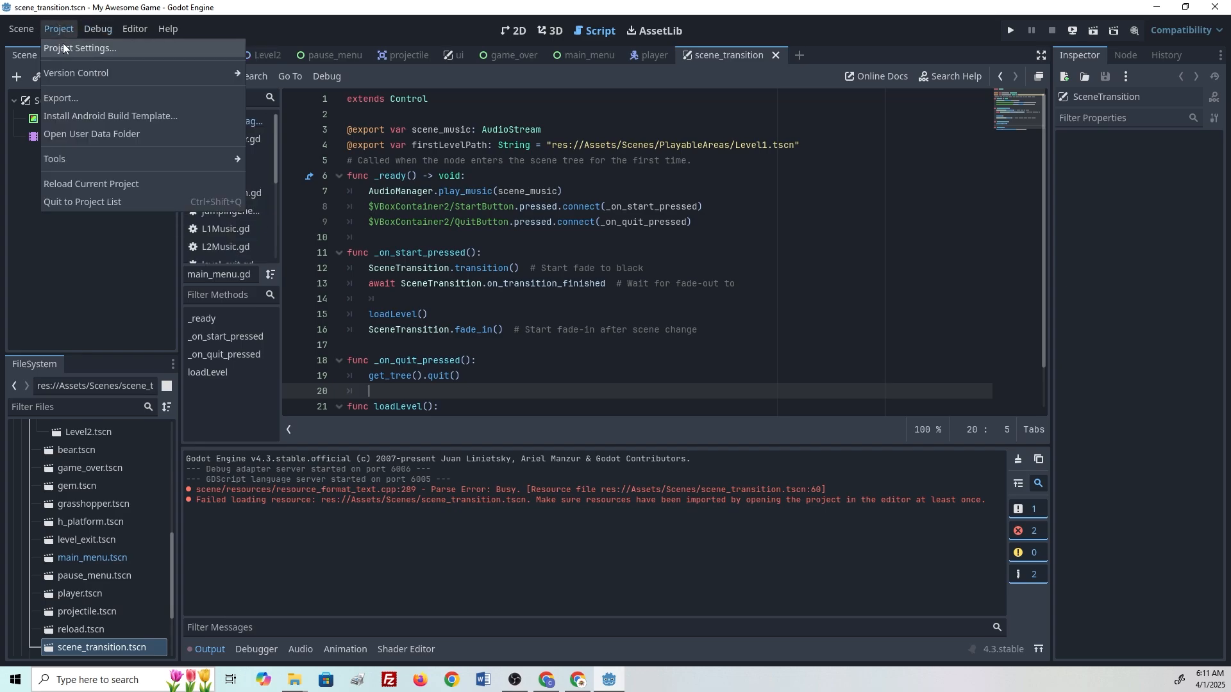
{"action": "left_click", "coordinate": [149, 49]}
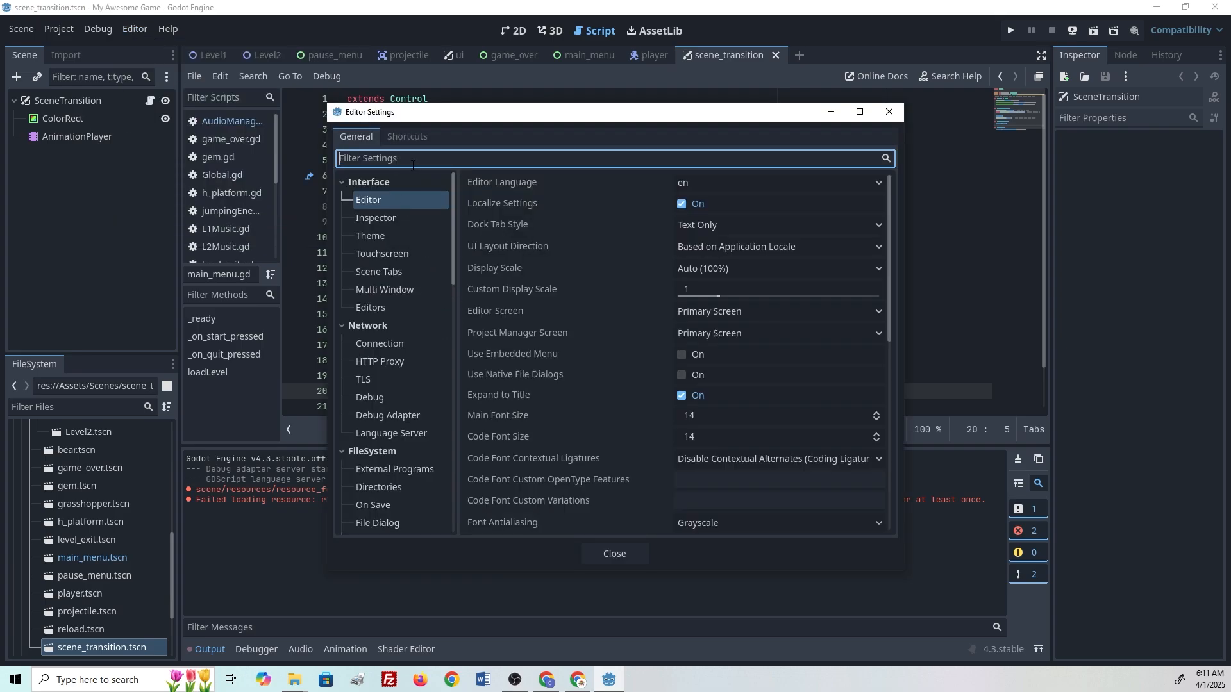
{"action": "type", "text": "rcedit"}
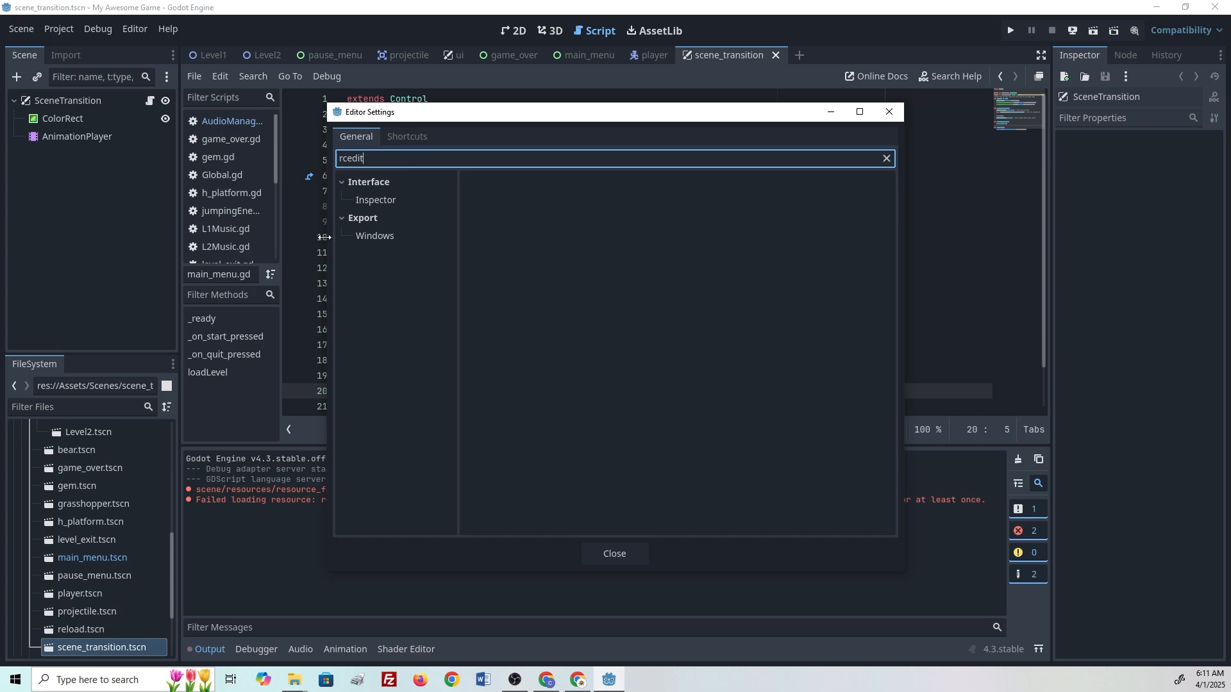
{"action": "left_click", "coordinate": [357, 238]}
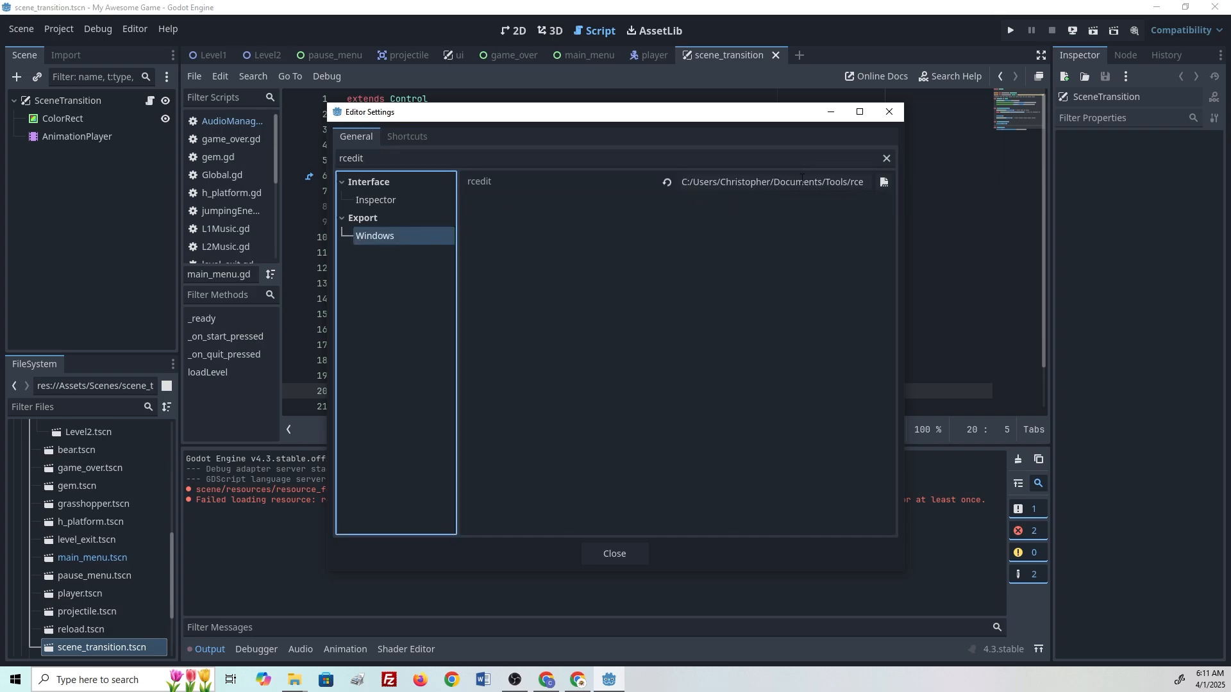
{"action": "left_click", "coordinate": [774, 185]}
{"action": "left_click_drag", "start_coordinate": [844, 184], "coordinate": [873, 182]}
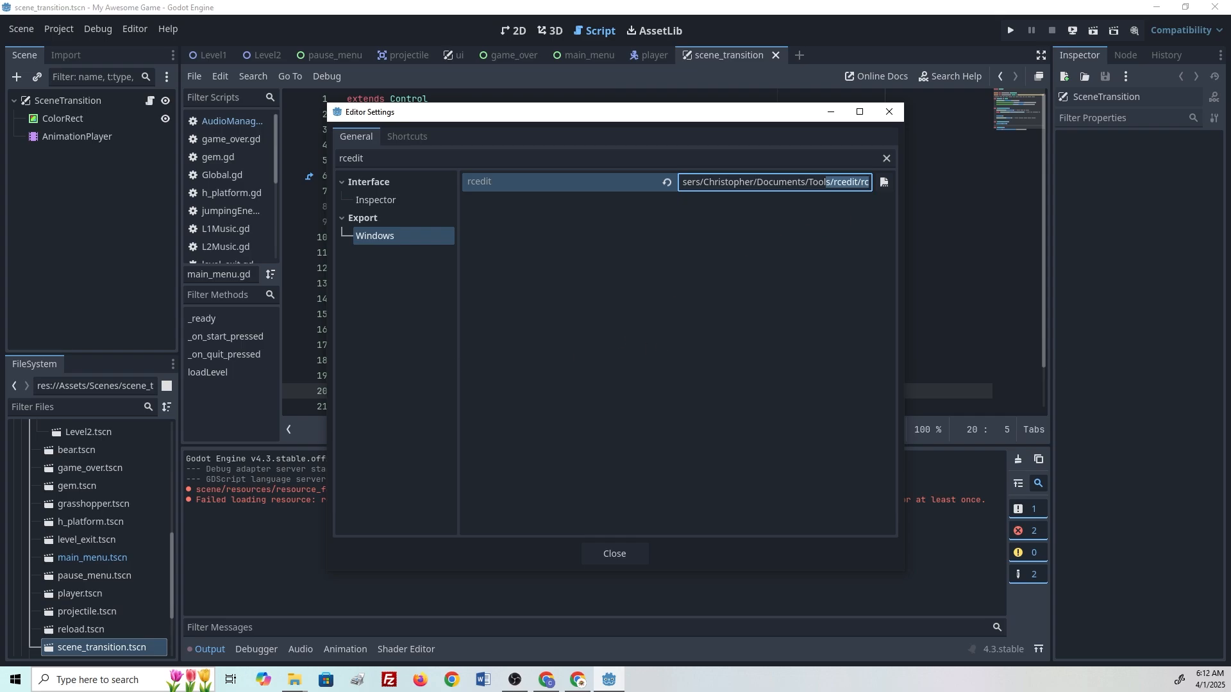
Switch to the browser with the electron/rcedit releases page, maximize it, and look over the v2.0.0 release and its downloadable assets.
{"action": "key", "text": "alt+Tab"}
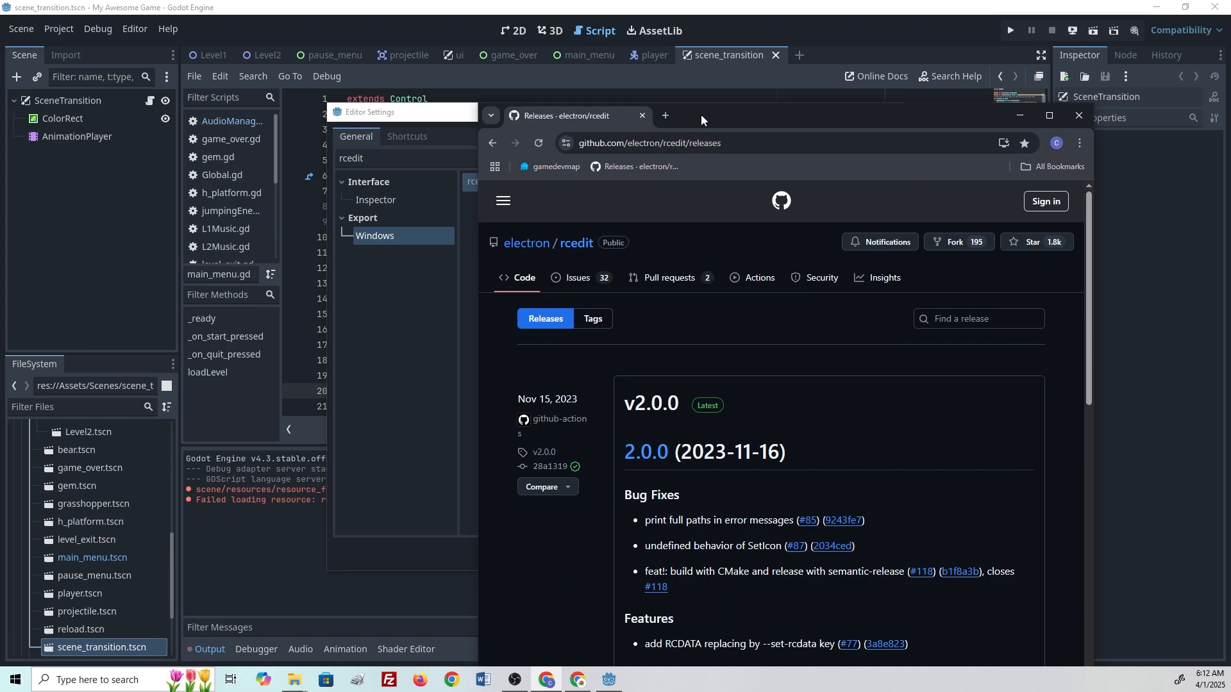
{"action": "left_click_drag", "start_coordinate": [701, 114], "coordinate": [505, 5]}
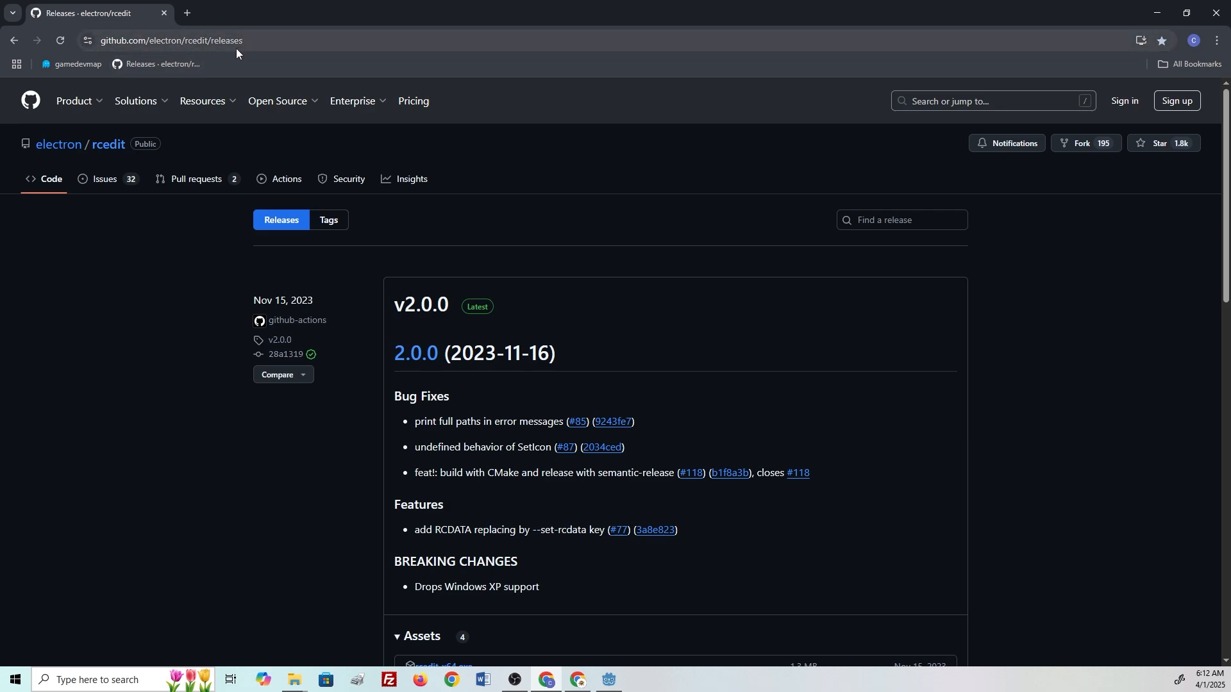
{"action": "scroll", "coordinate": [536, 429], "scroll_direction": "down", "scroll_amount": 3}
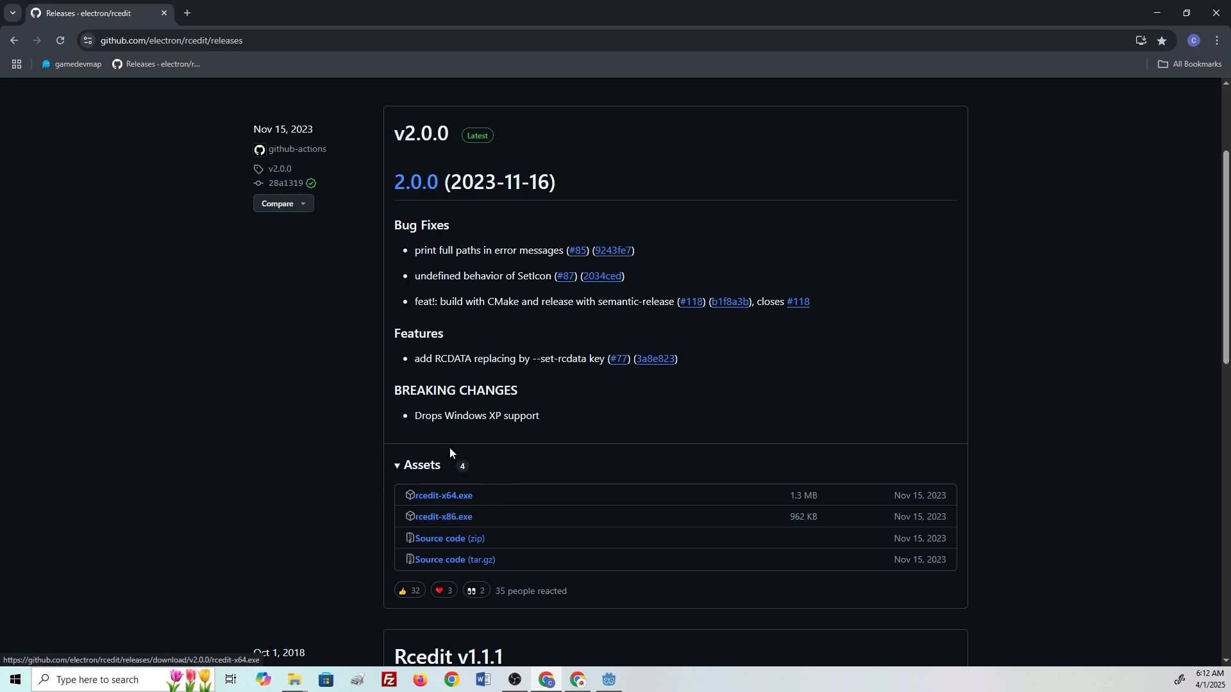
{"action": "scroll", "coordinate": [350, 363], "scroll_direction": "up", "scroll_amount": 2}
{"action": "scroll", "coordinate": [350, 363], "scroll_direction": "up", "scroll_amount": 1}
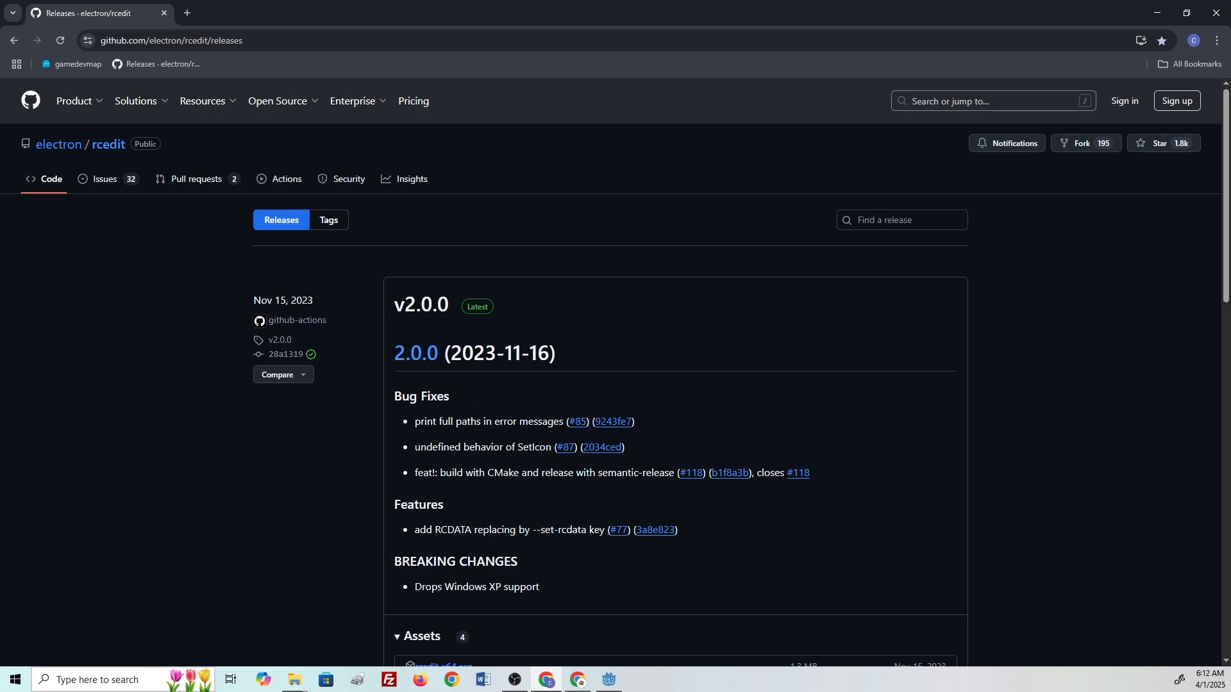
Bring up File Explorer at the Documents > Tools > rcedit folder and copy the folder's address.
{"action": "mouse_move", "coordinate": [295, 678]}
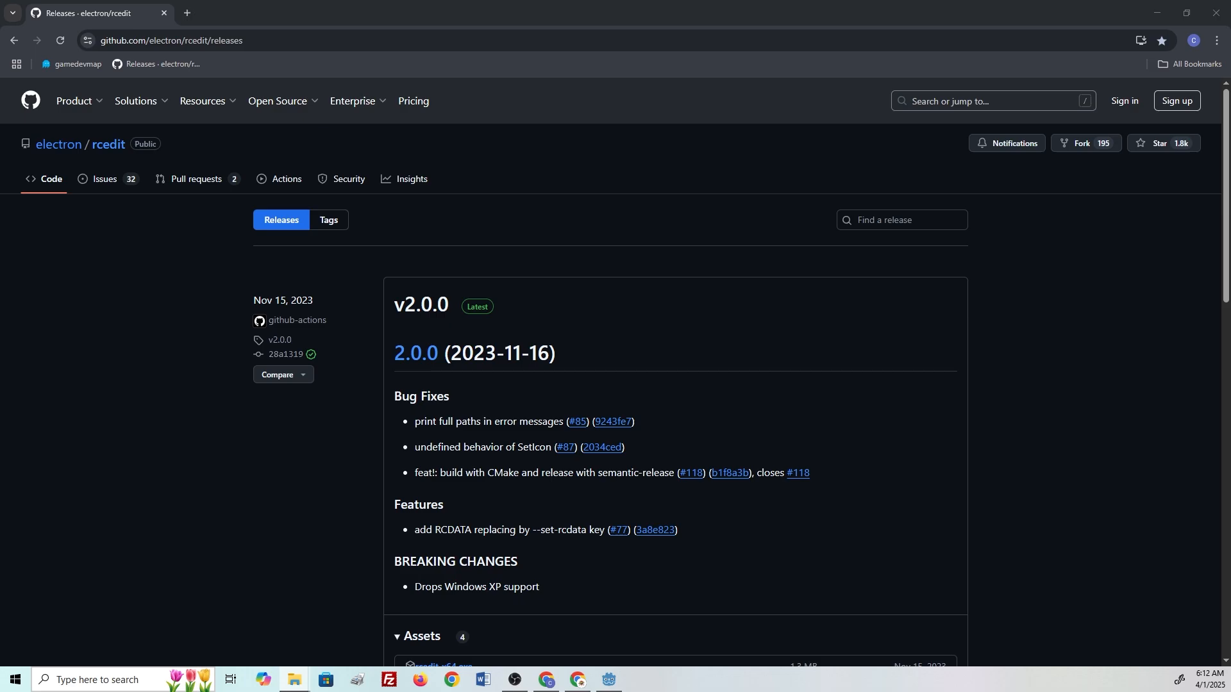
{"action": "left_click", "coordinate": [294, 680]}
{"action": "left_click_drag", "start_coordinate": [333, 259], "coordinate": [634, 95]}
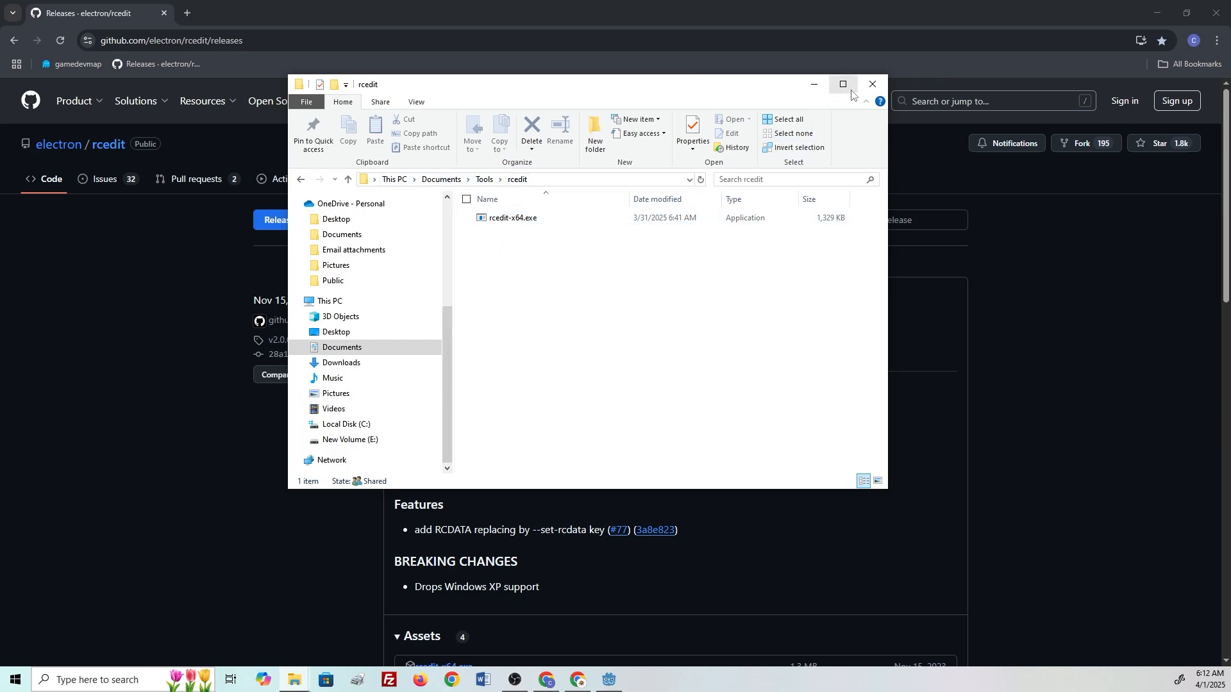
{"action": "right_click", "coordinate": [482, 181]}
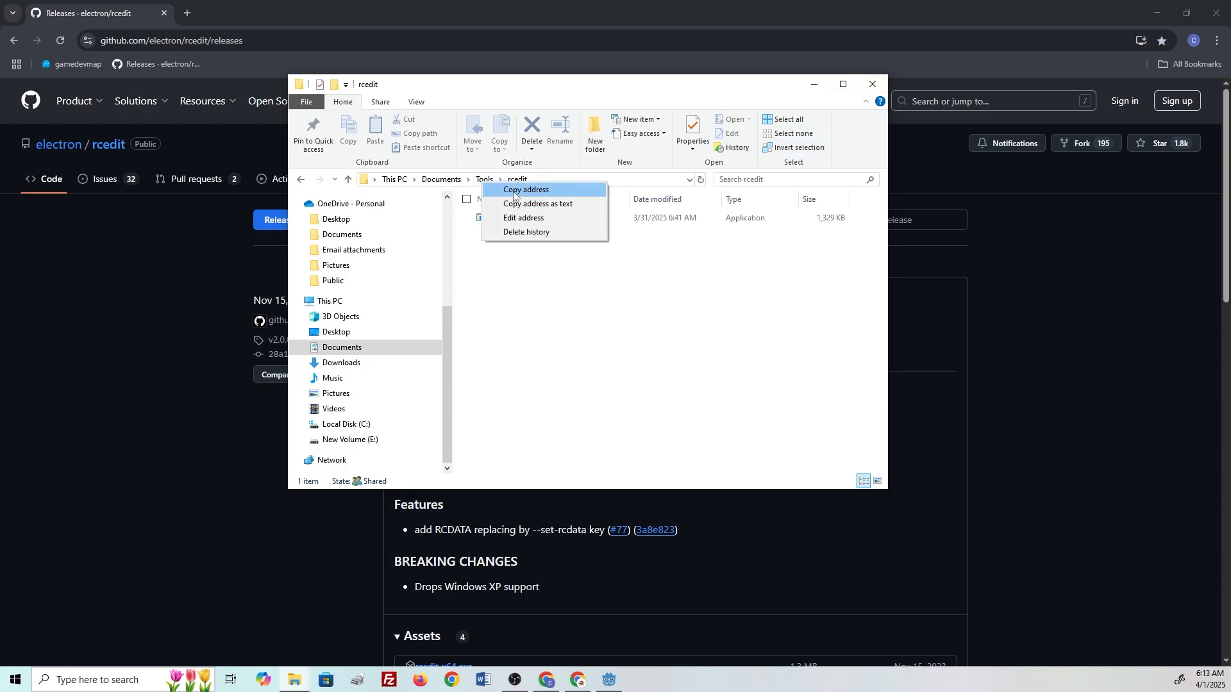
{"action": "left_click", "coordinate": [514, 191]}
Return to Godot, view the file browser for the rcedit path, and close it and the editor settings without choosing a file.
{"action": "left_click", "coordinate": [609, 679]}
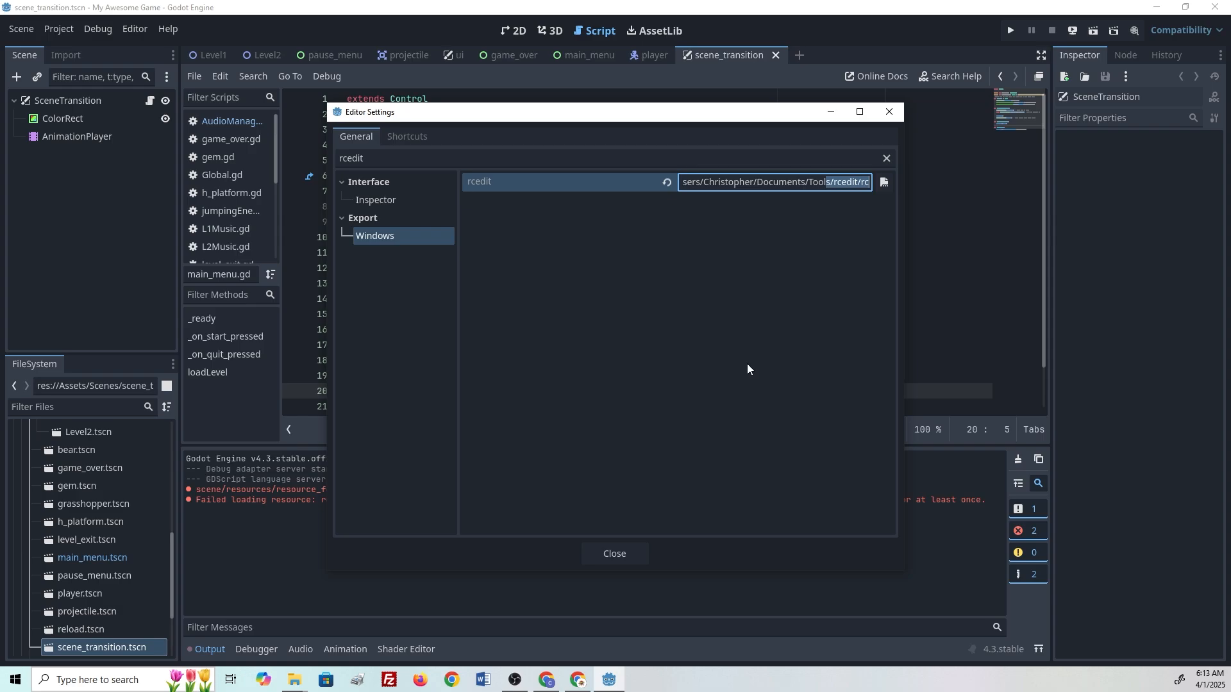
{"action": "left_click", "coordinate": [884, 184]}
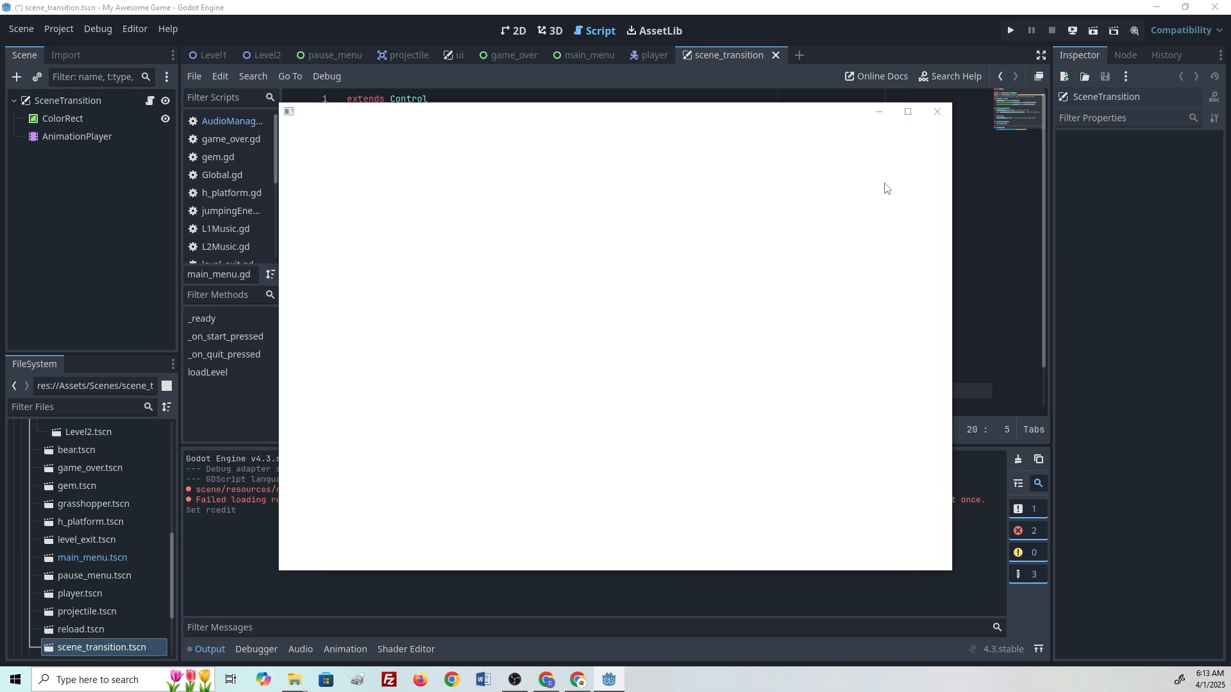
{"action": "left_click", "coordinate": [927, 114]}
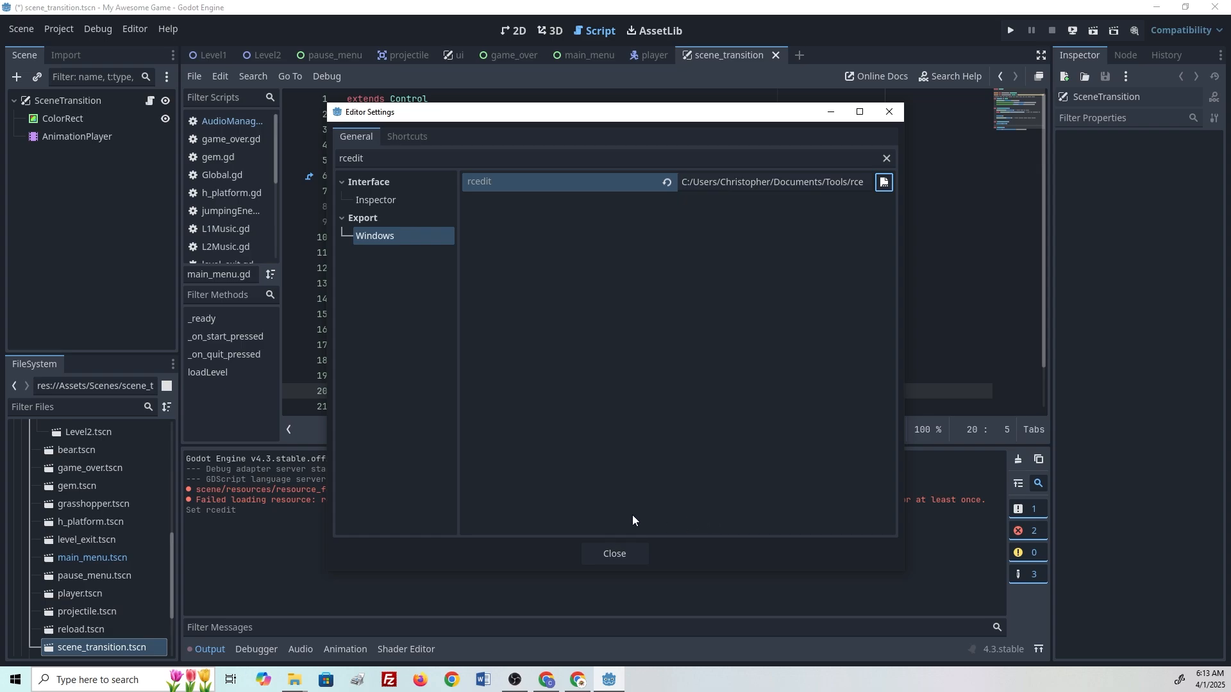
{"action": "left_click", "coordinate": [615, 555]}
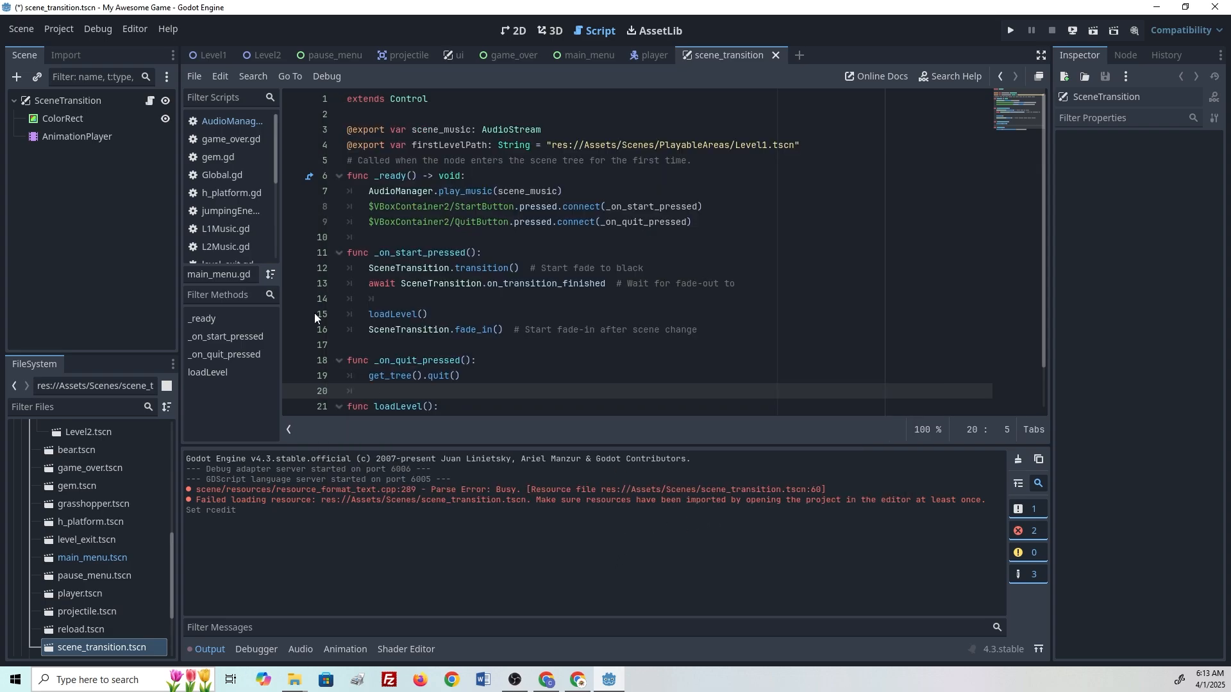
Open the project's export presets and view the platforms available for a new preset.
{"action": "left_click", "coordinate": [57, 28]}
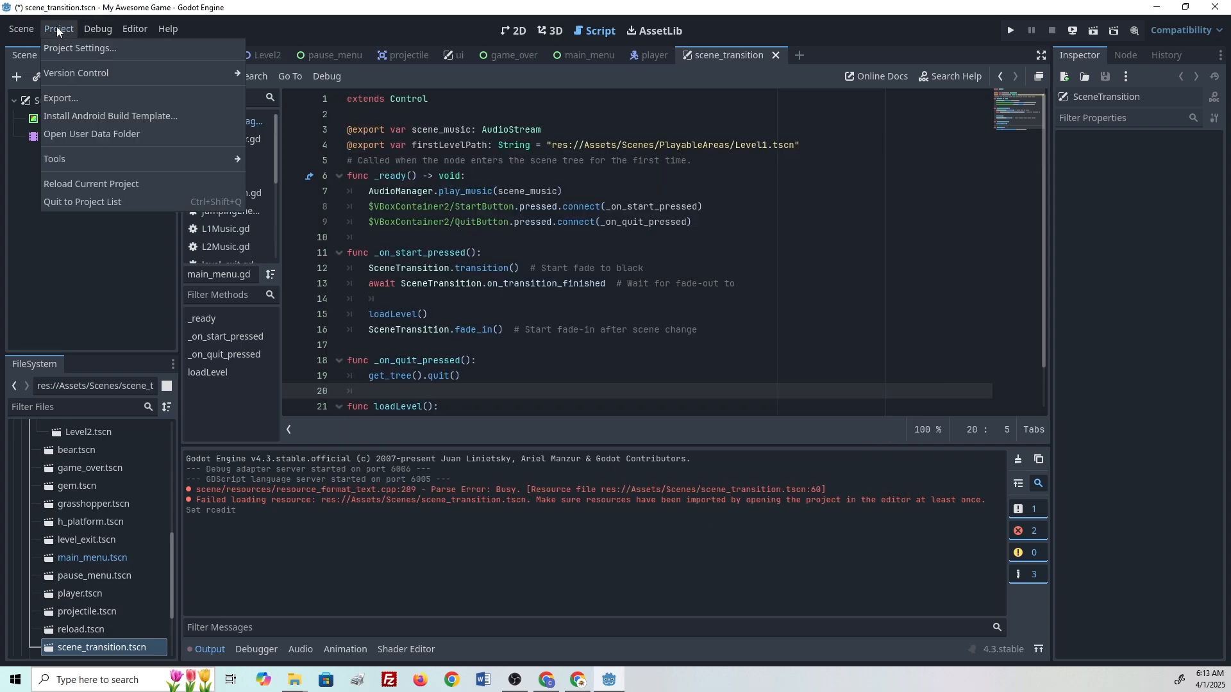
{"action": "left_click", "coordinate": [95, 103]}
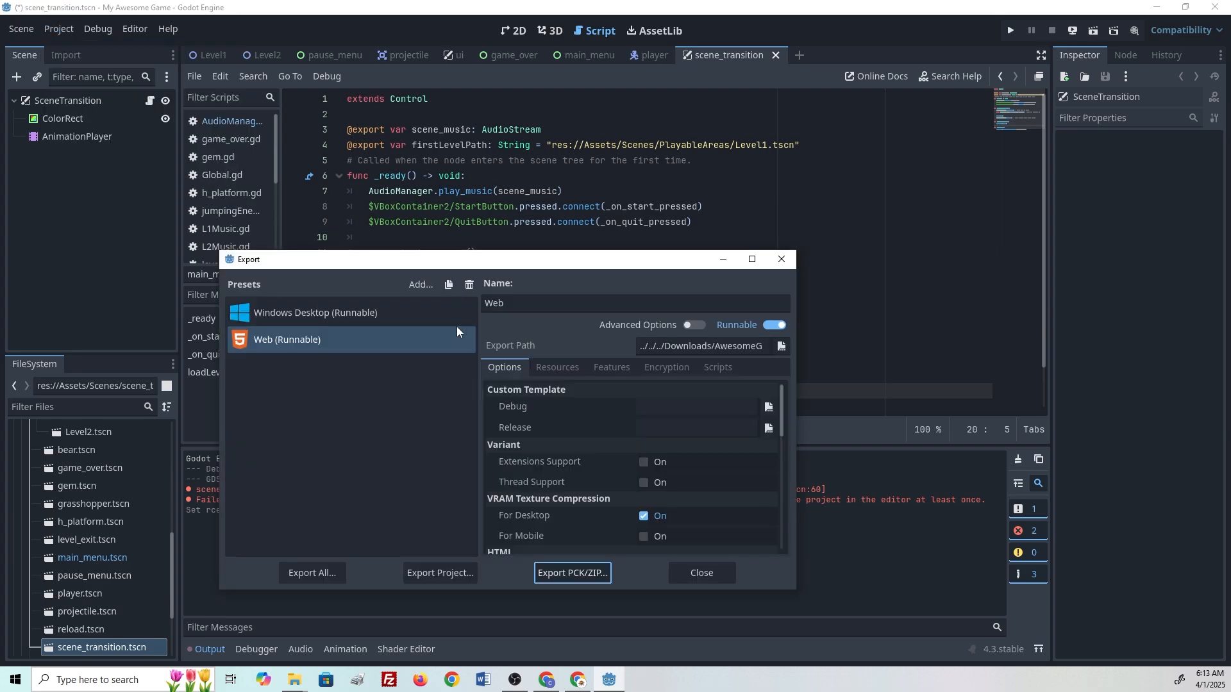
{"action": "left_click", "coordinate": [421, 283]}
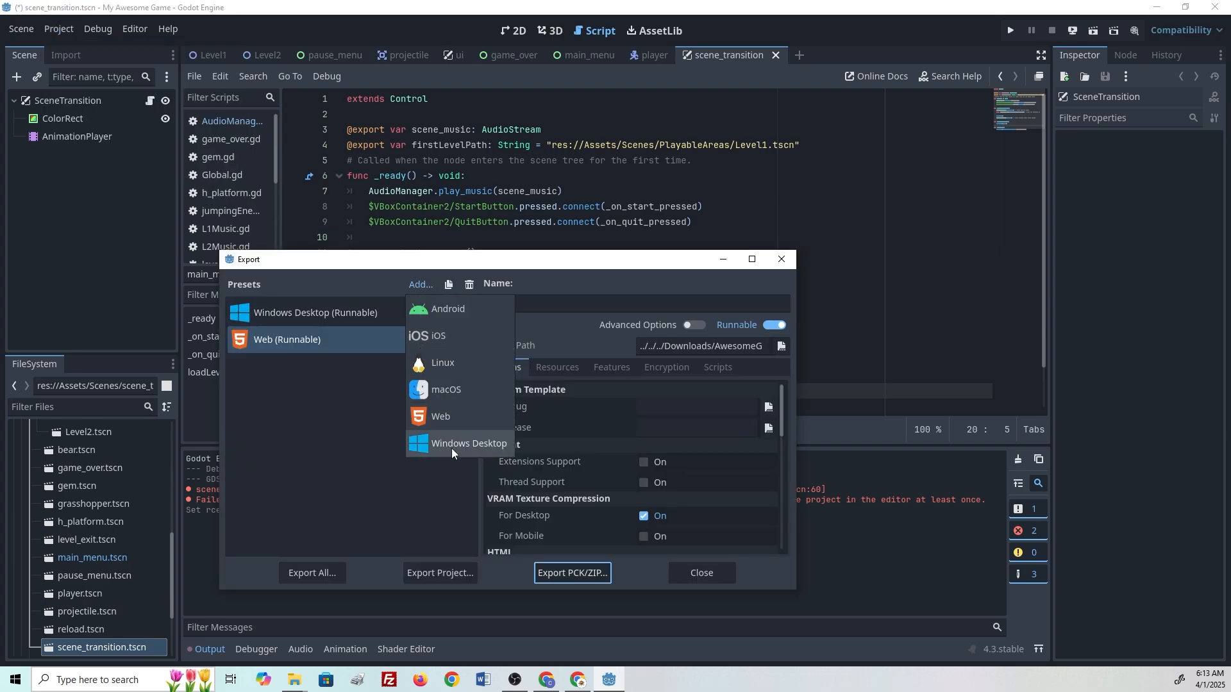
{"action": "left_click", "coordinate": [321, 414]}
Export the project with the Windows Desktop preset to the Downloads folder as AwesomeGame.exe, with debug included.
{"action": "left_click", "coordinate": [359, 314]}
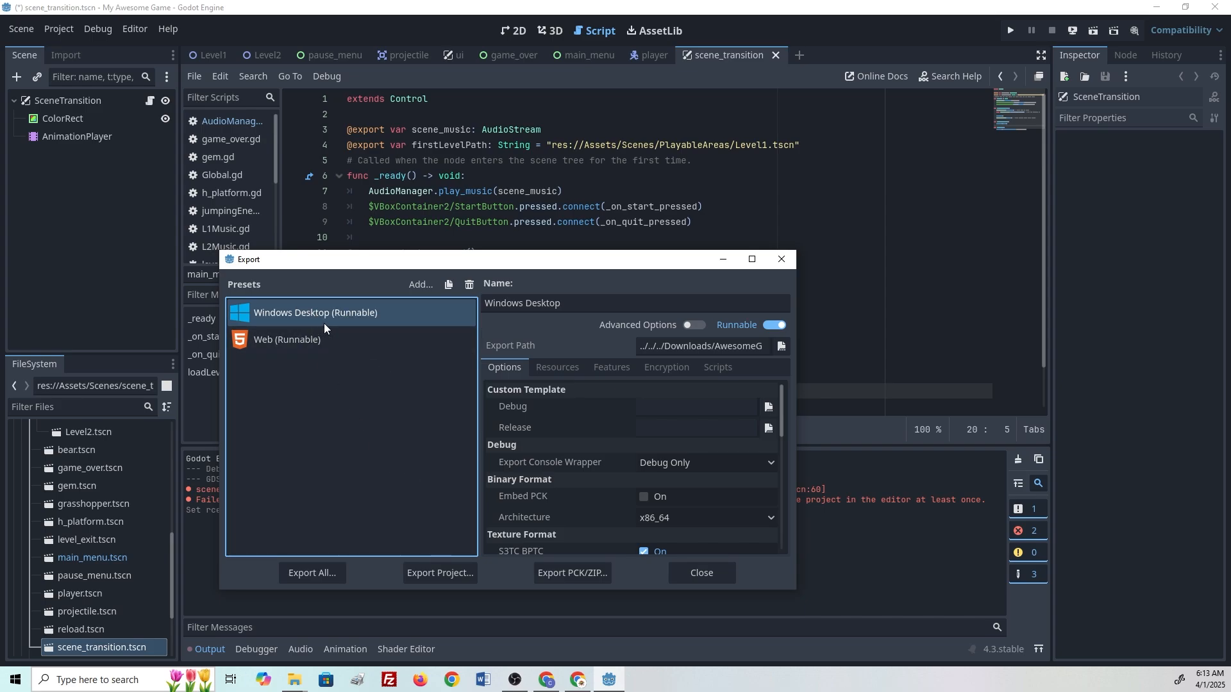
{"action": "left_click", "coordinate": [417, 282]}
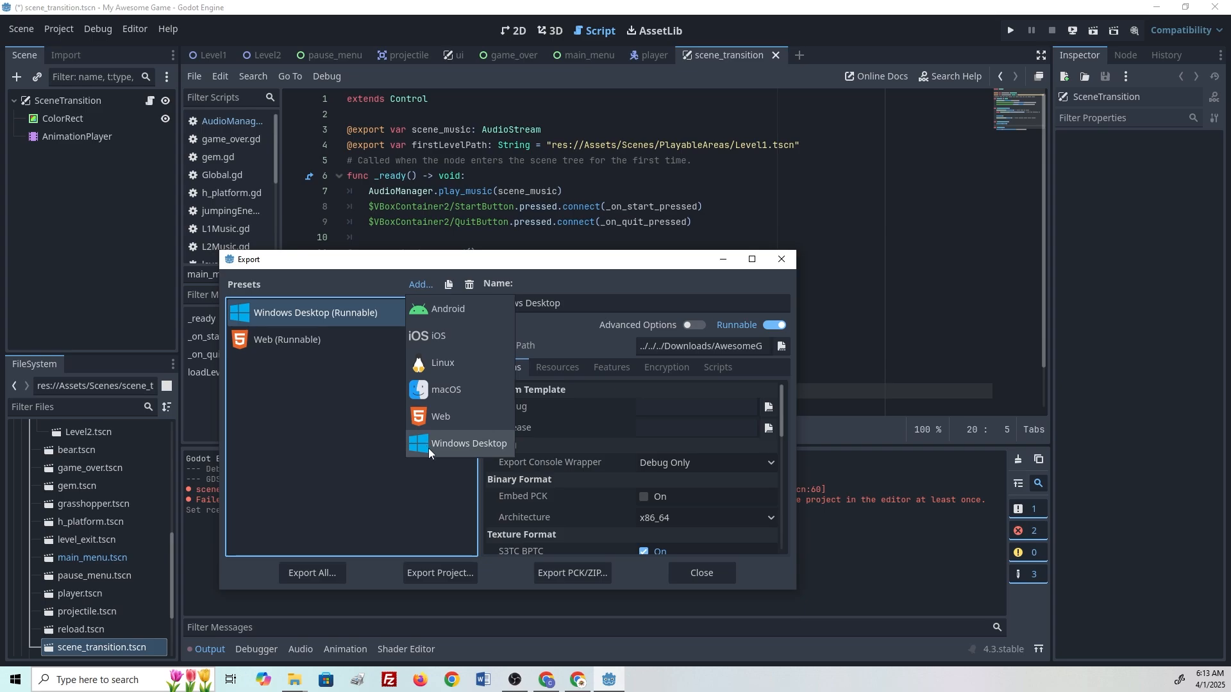
{"action": "left_click", "coordinate": [409, 505]}
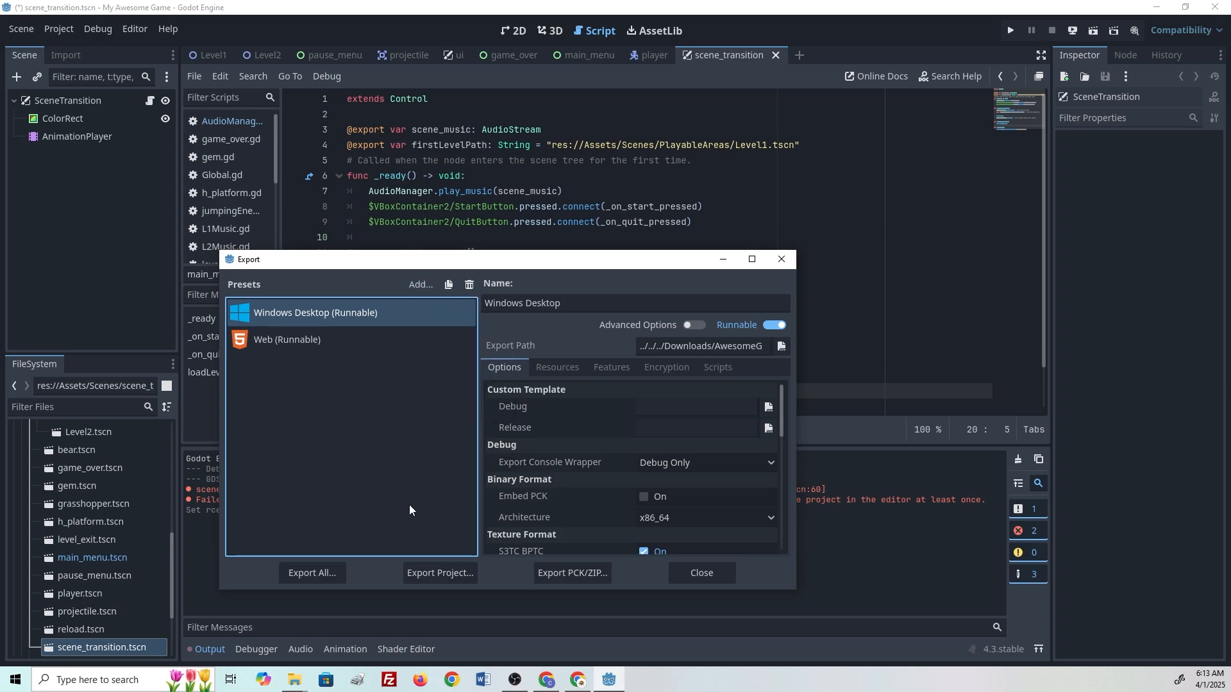
{"action": "left_click", "coordinate": [445, 572]}
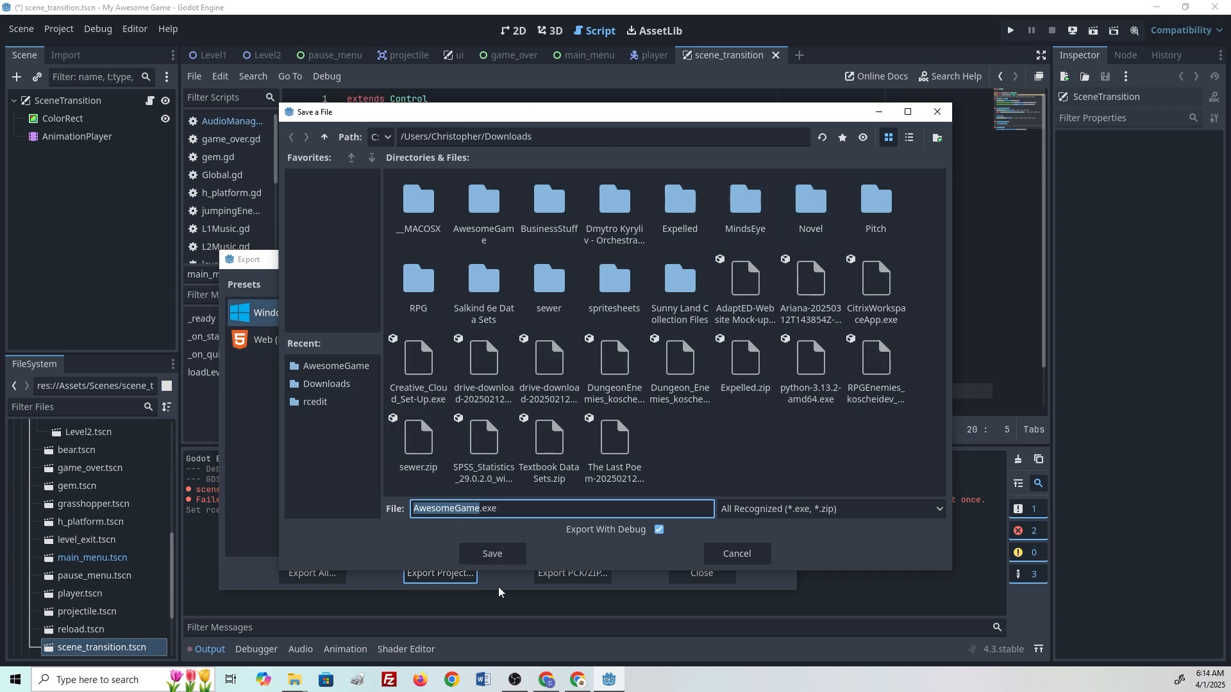
{"action": "left_click", "coordinate": [502, 553]}
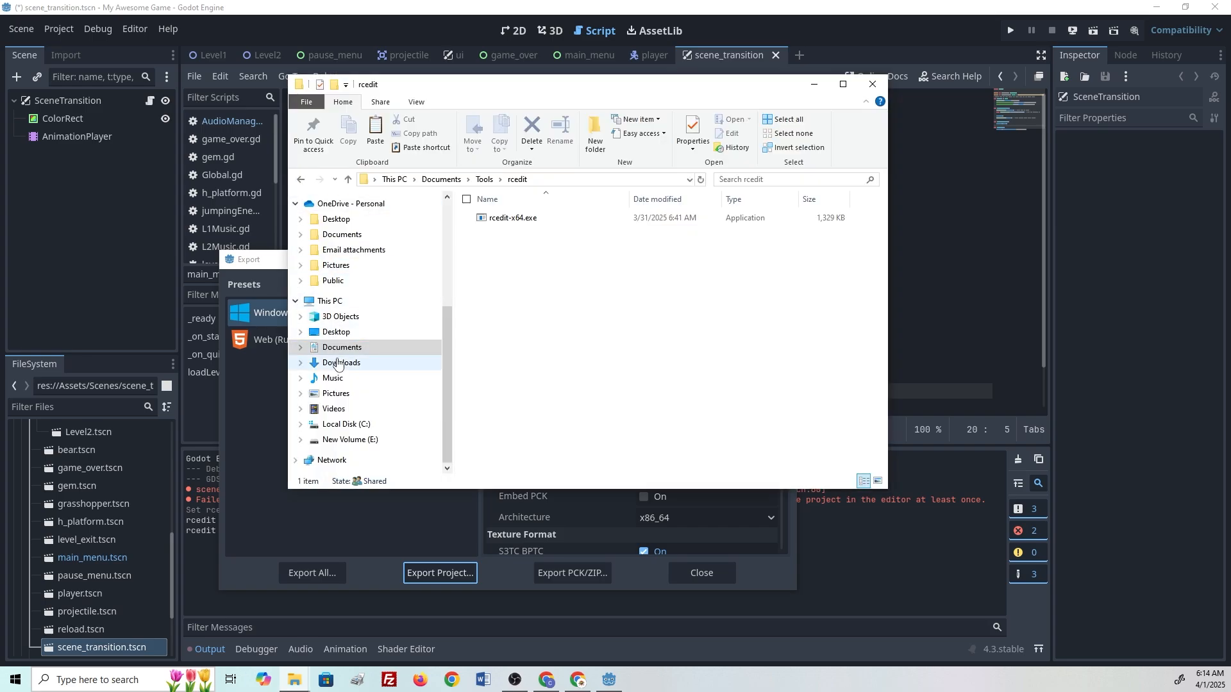
Run AwesomeGame.exe from the Downloads folder in File Explorer to test the exported game, and quit from its main menu.
{"action": "left_click", "coordinate": [338, 363]}
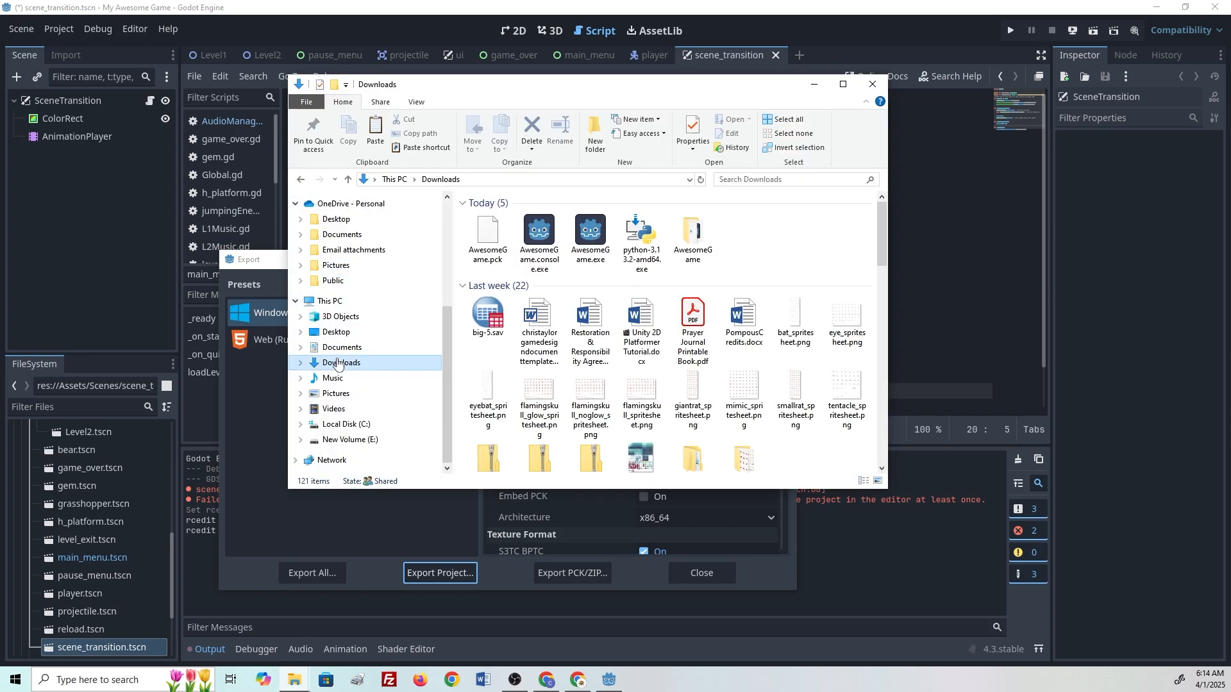
{"action": "left_click", "coordinate": [600, 242]}
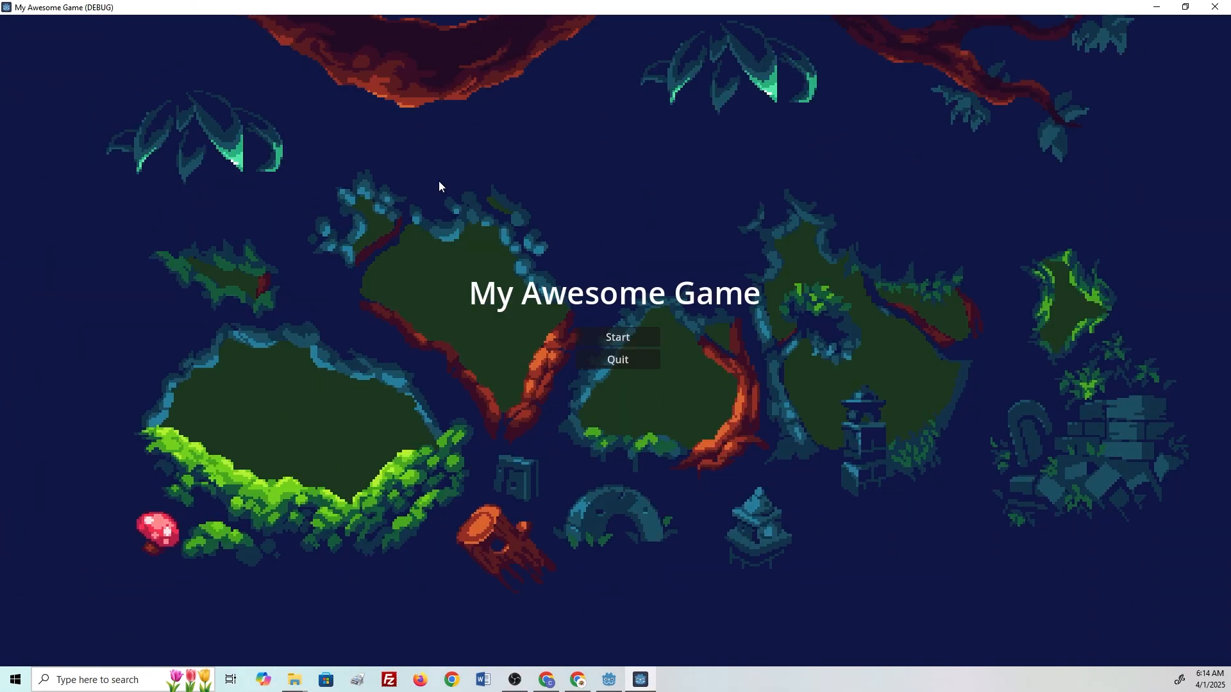
{"action": "left_click", "coordinate": [619, 358]}
{"action": "left_click", "coordinate": [771, 17]}
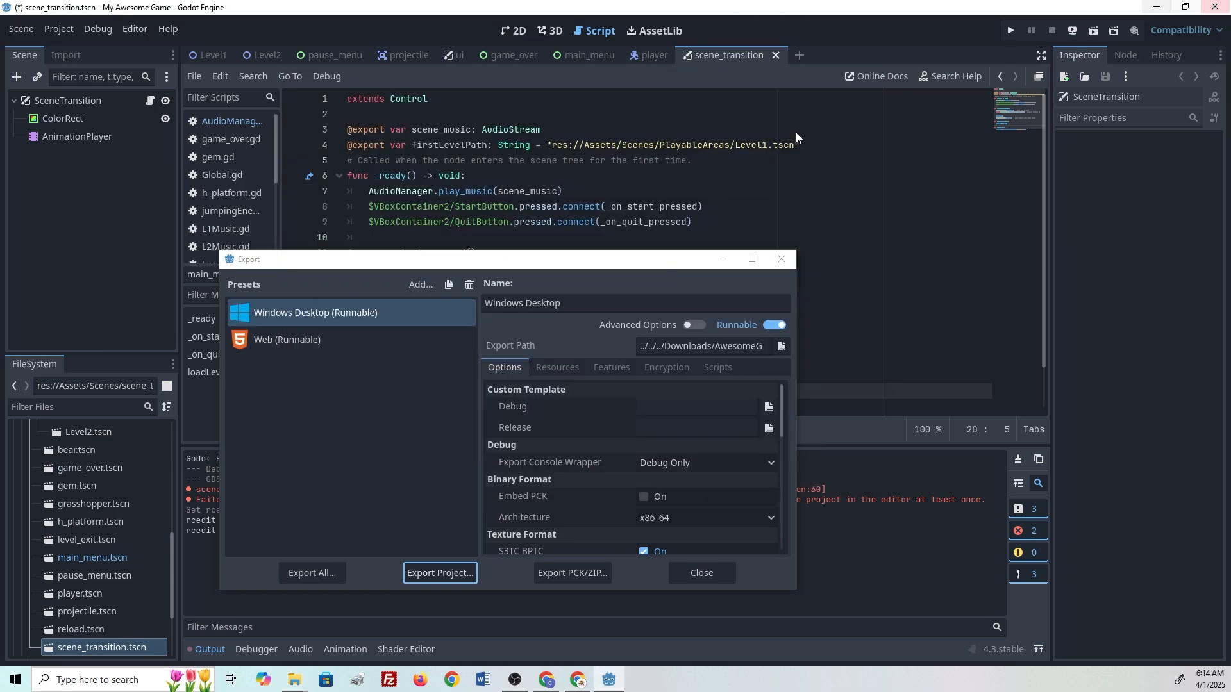
Close the export window and quit the Godot editor, saving the modified resources.
{"action": "left_click", "coordinate": [781, 259]}
{"action": "left_click", "coordinate": [1211, 9]}
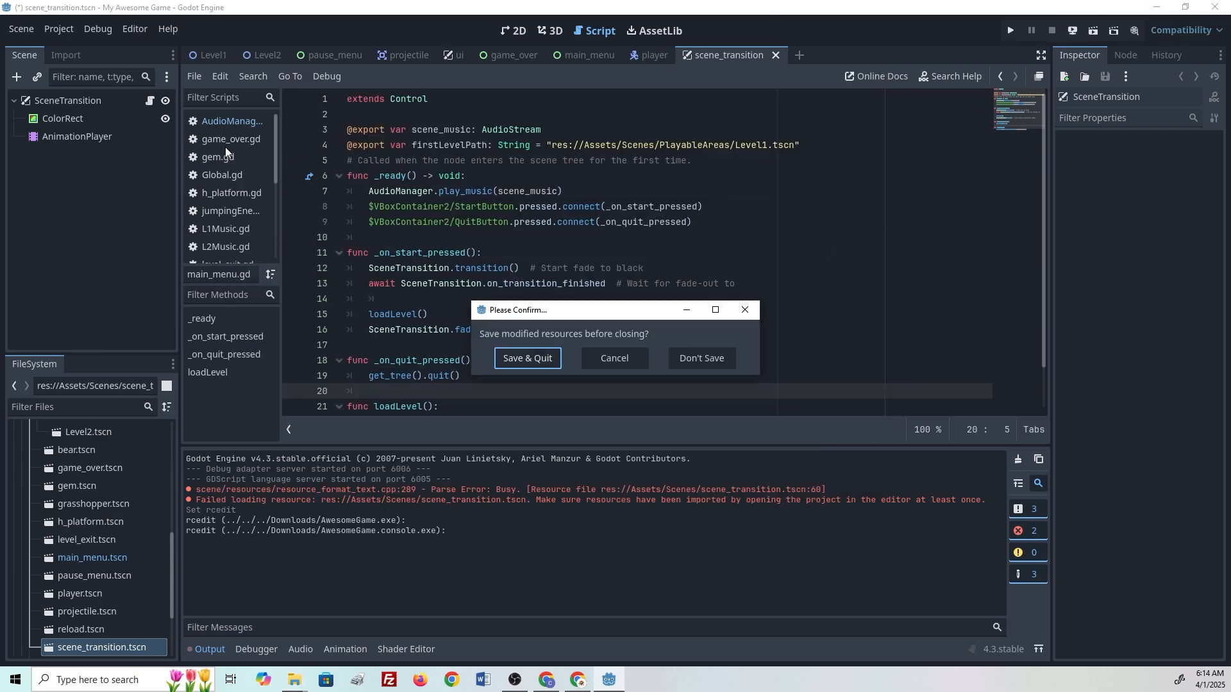
{"action": "left_click", "coordinate": [550, 362]}
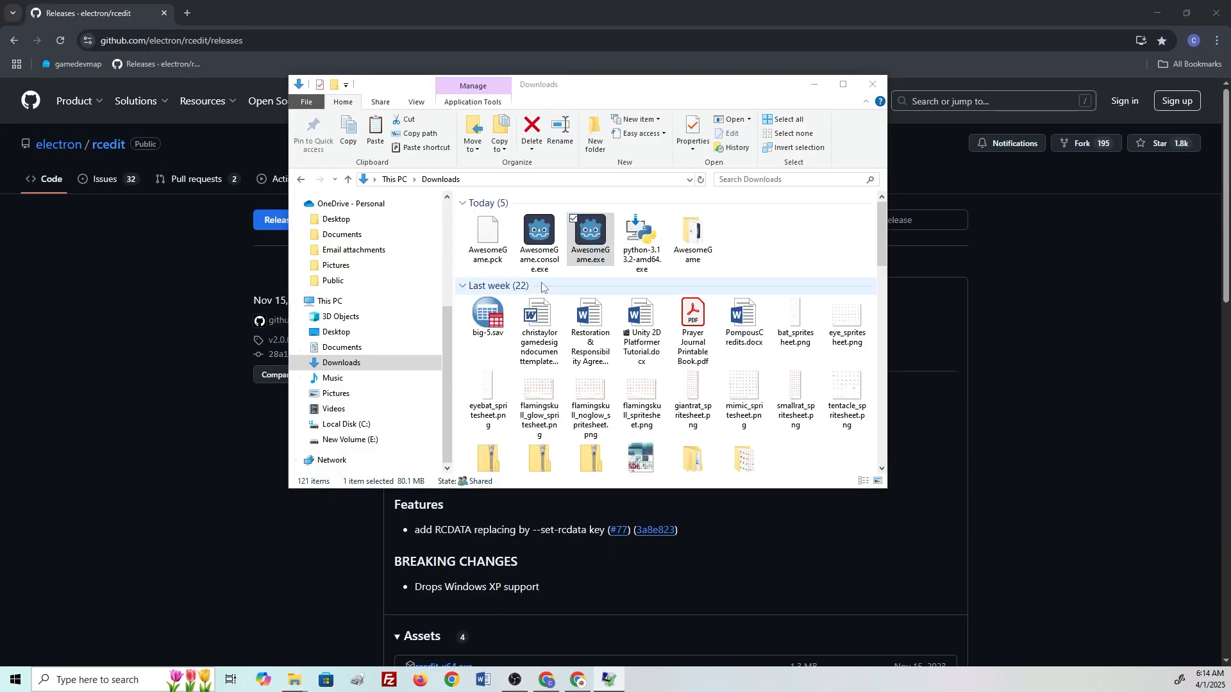
Open the New Volume (E:) drive in File Explorer and move its window out of the way.
{"action": "left_click", "coordinate": [350, 441]}
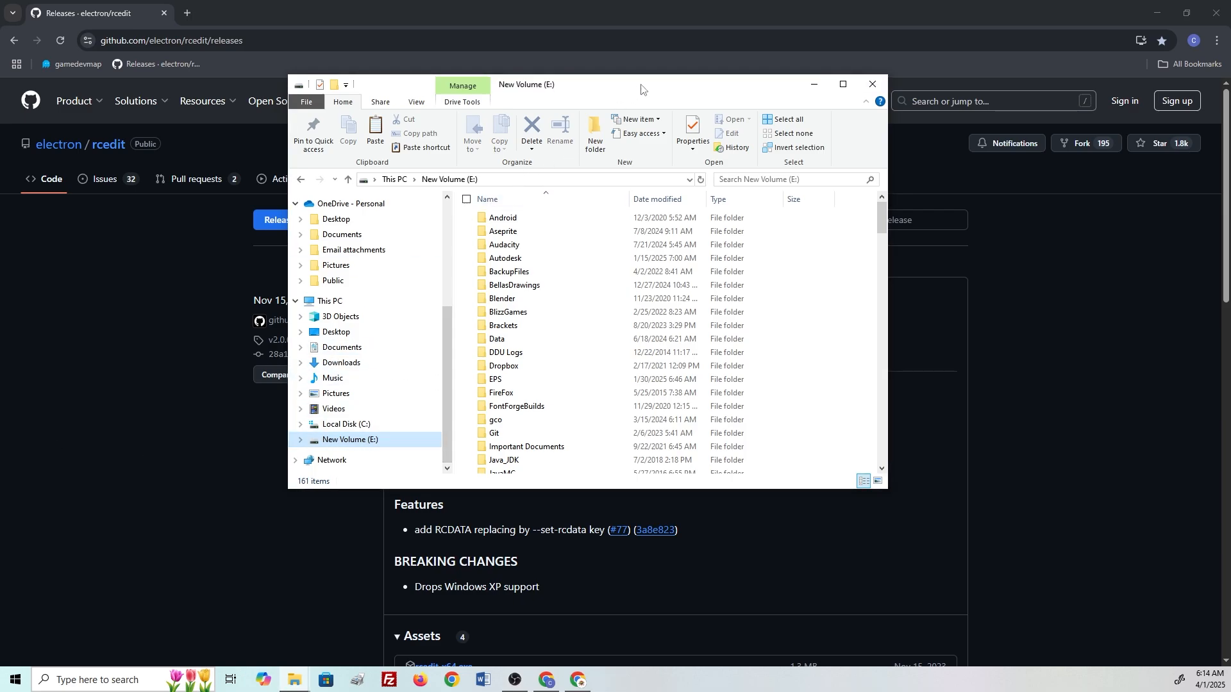
{"action": "left_click_drag", "start_coordinate": [642, 88], "coordinate": [0, 144]}
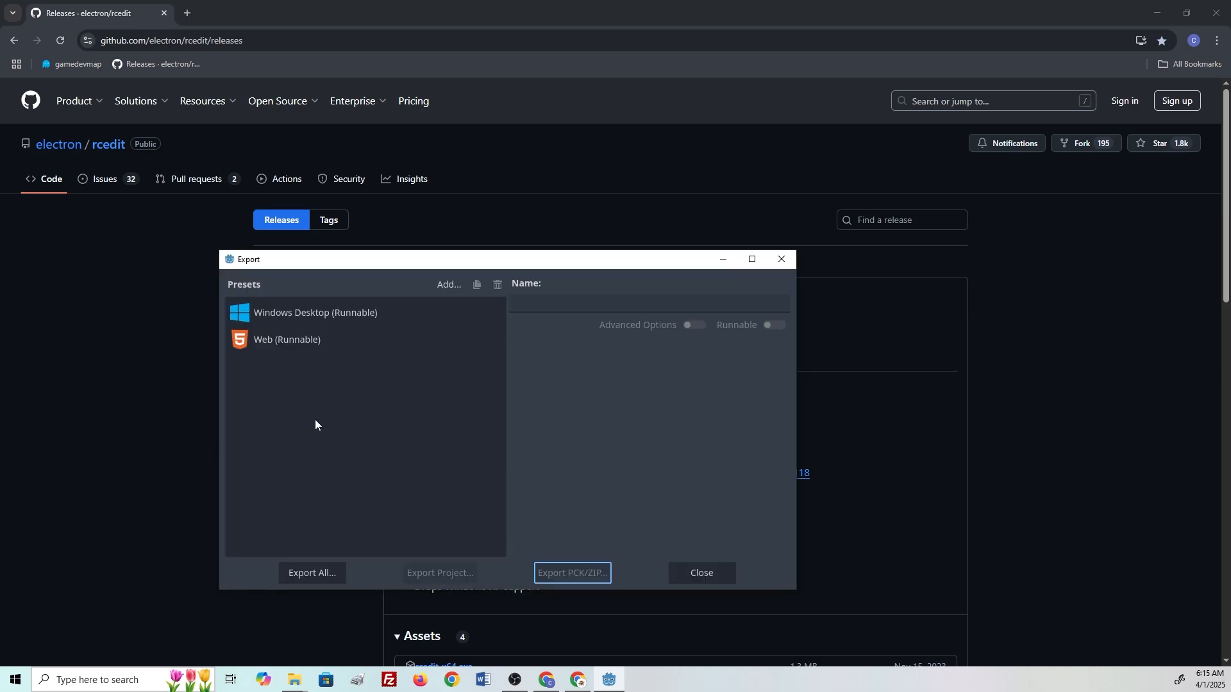
Export the project again with the Windows Desktop preset, overwriting AwesomeGame.exe in the Downloads folder with debug included.
{"action": "left_click", "coordinate": [339, 312]}
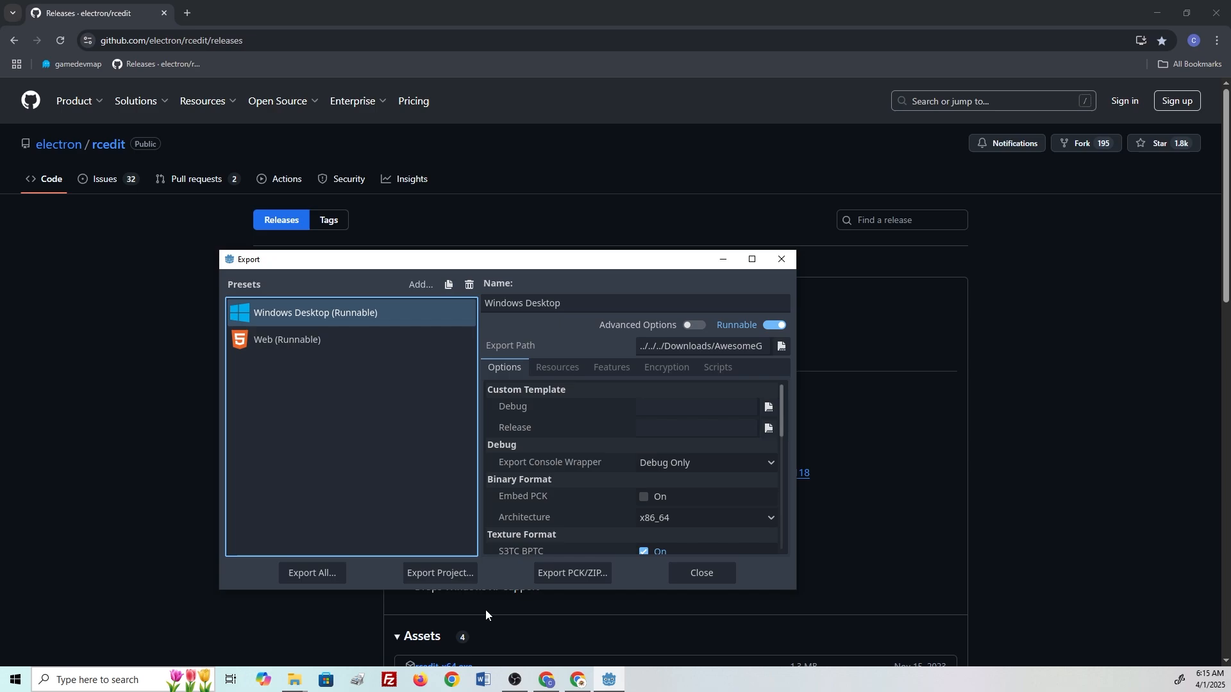
{"action": "left_click", "coordinate": [449, 572]}
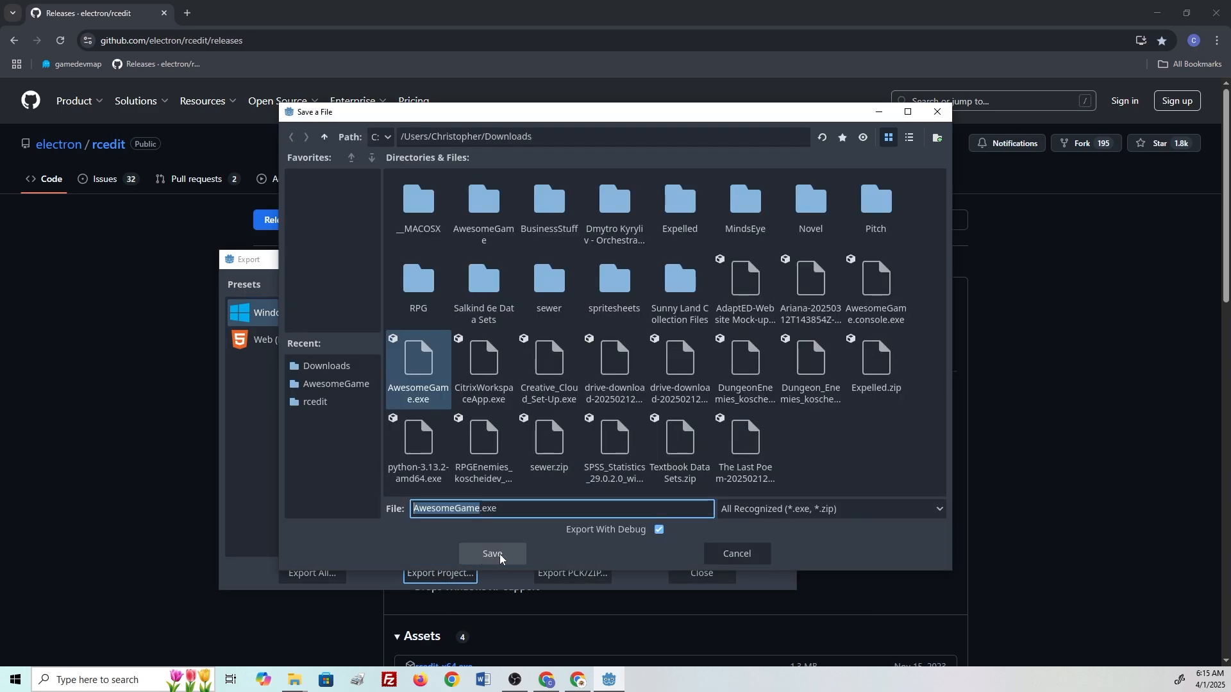
{"action": "left_click", "coordinate": [498, 554]}
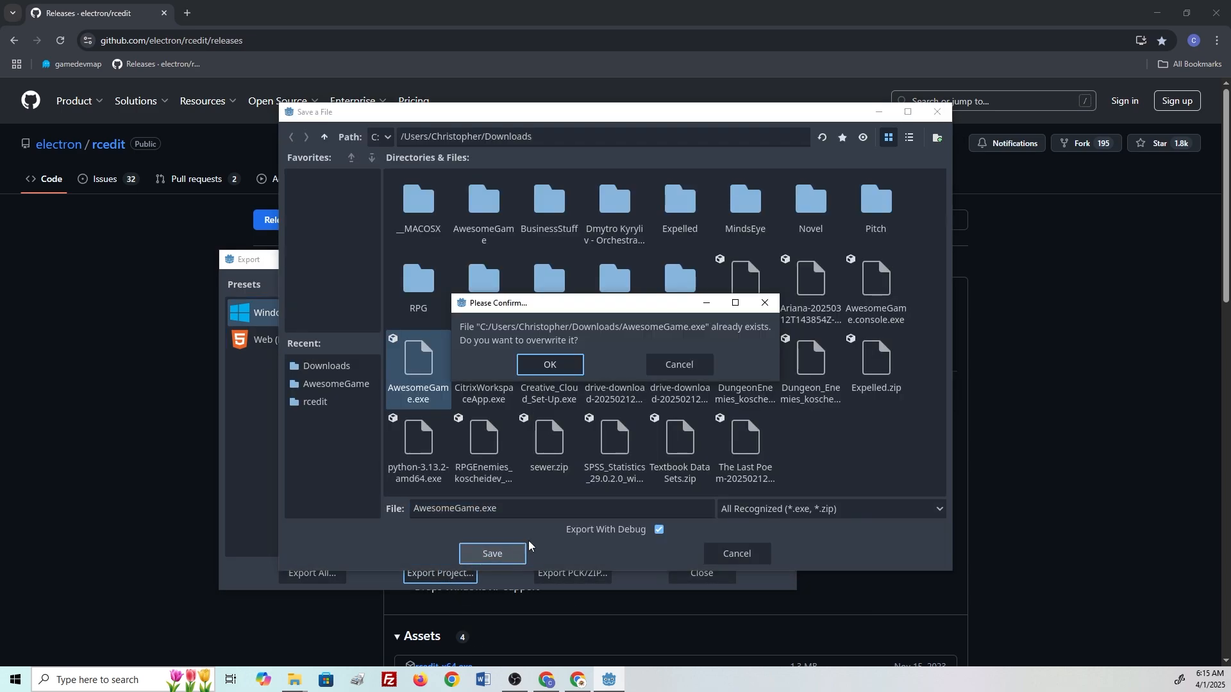
{"action": "left_click", "coordinate": [564, 365]}
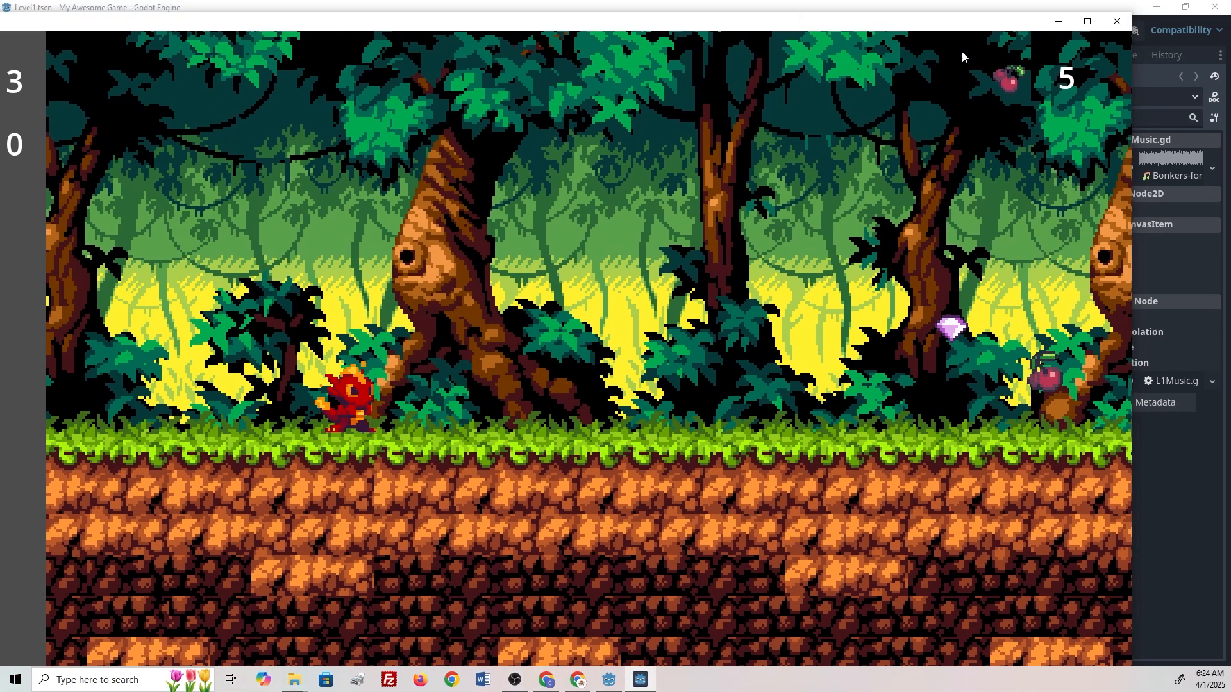
Close the running game, relaunch AwesomeGame.exe from the AwesomeGameWin folder, maximize its window and start a game.
{"action": "left_click", "coordinate": [1117, 21]}
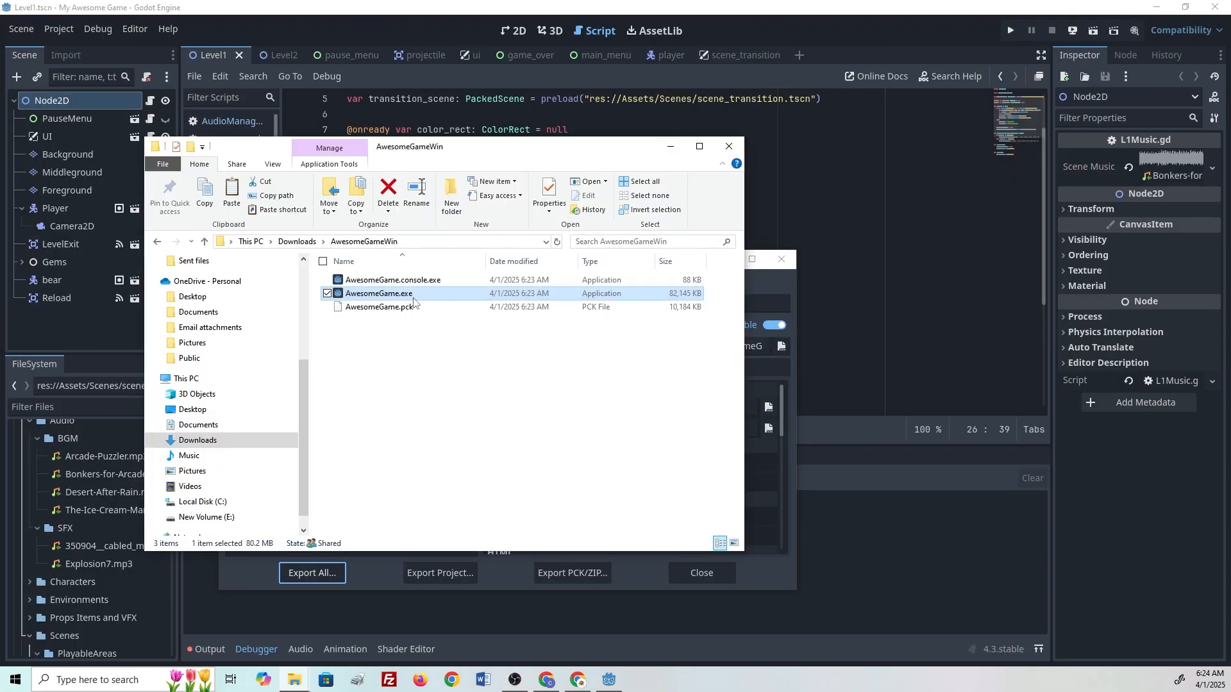
{"action": "double_click", "coordinate": [378, 293]}
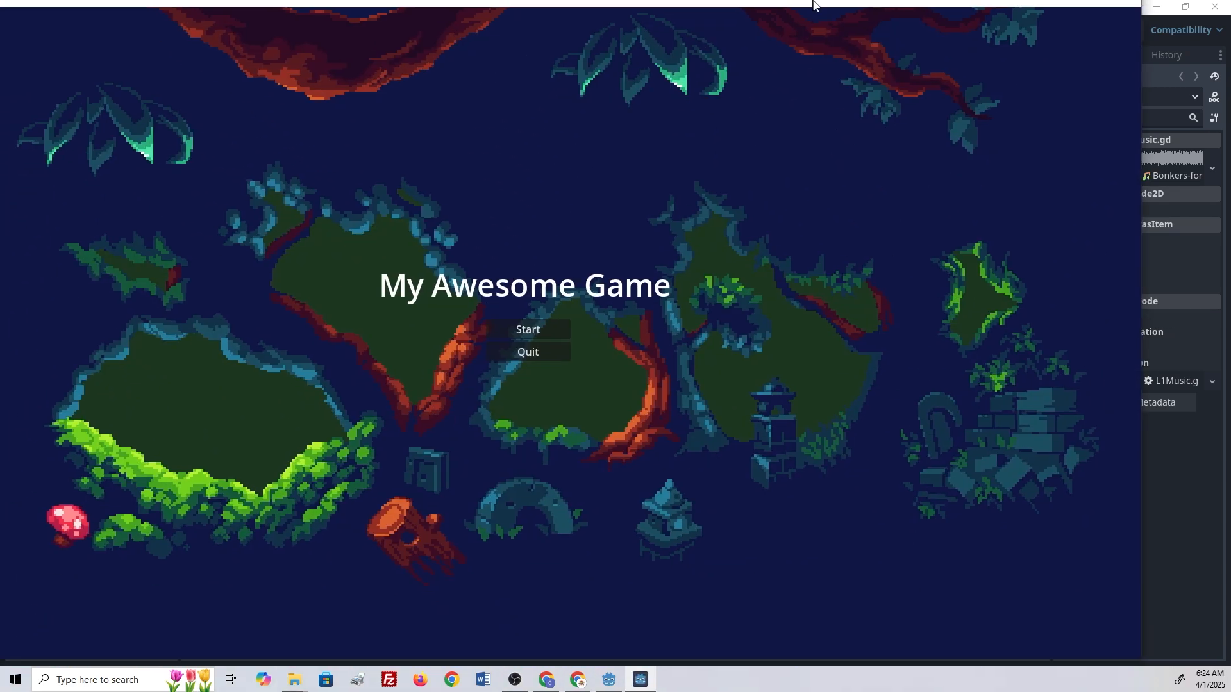
{"action": "left_click_drag", "start_coordinate": [812, 0], "coordinate": [813, 0]}
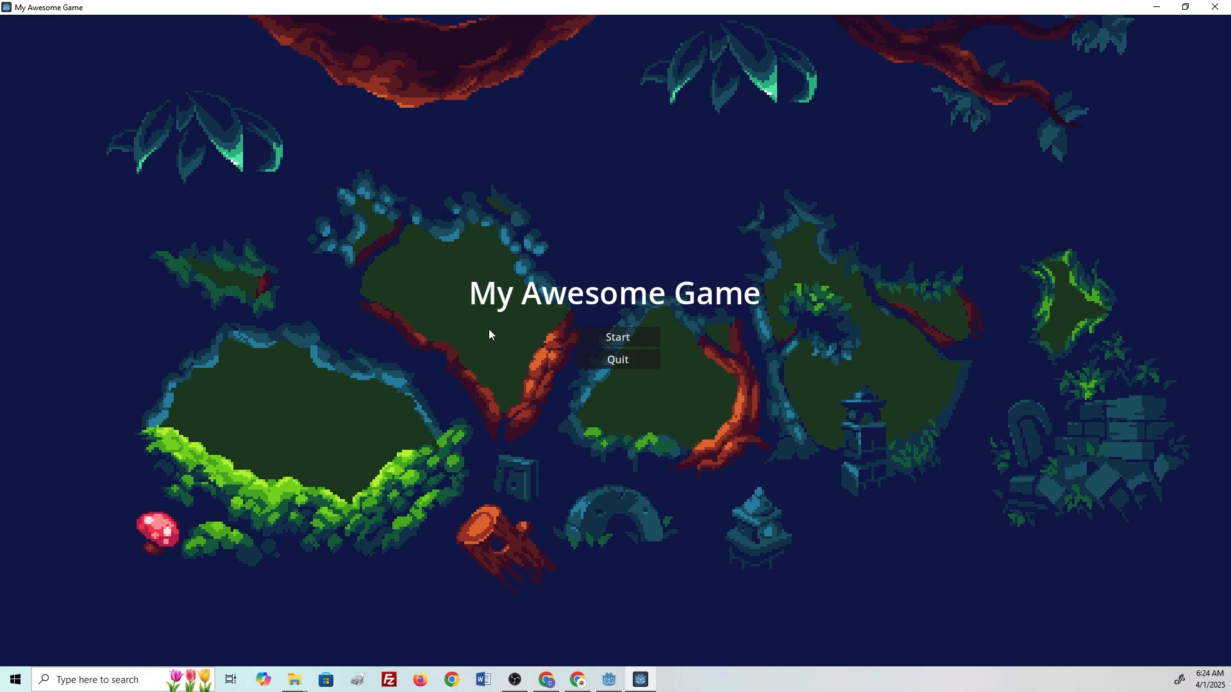
{"action": "left_click", "coordinate": [644, 337]}
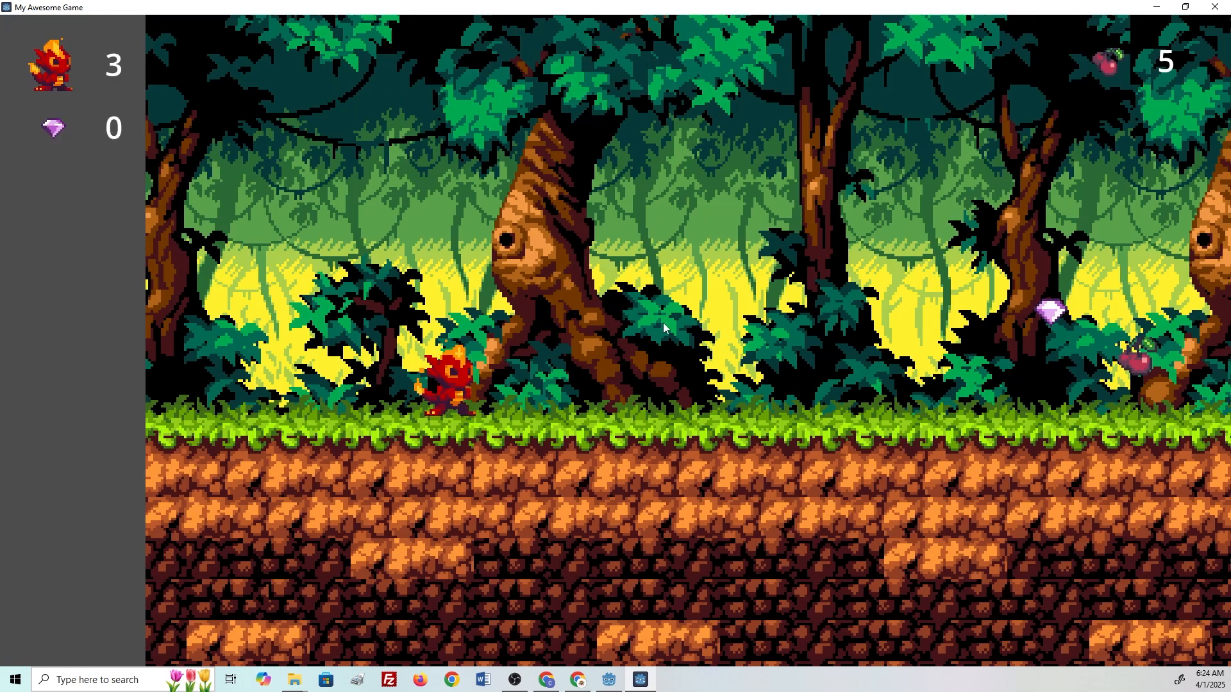
Playtest the first level of the exported Windows build by running, jumping and shooting until all lives are used up.
{"action": "key", "text": "Right"}
{"action": "key", "text": "space"}
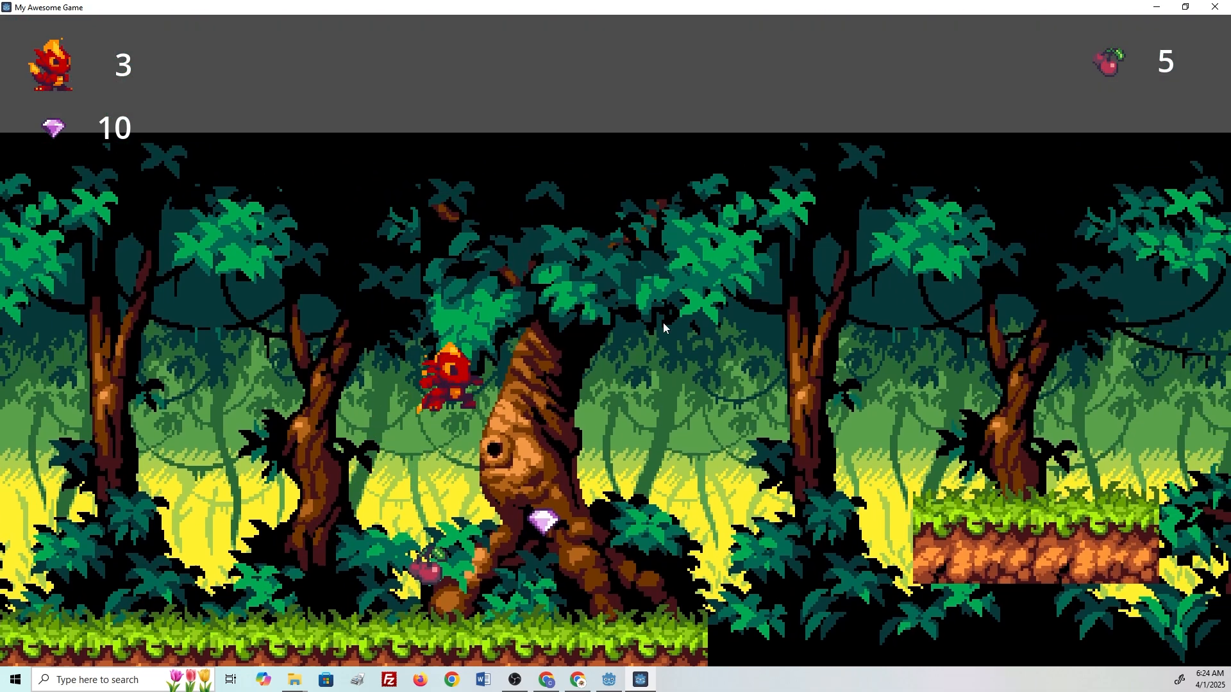
{"action": "key", "text": "Left"}
{"action": "key", "text": "Right"}
{"action": "key", "text": "Right"}
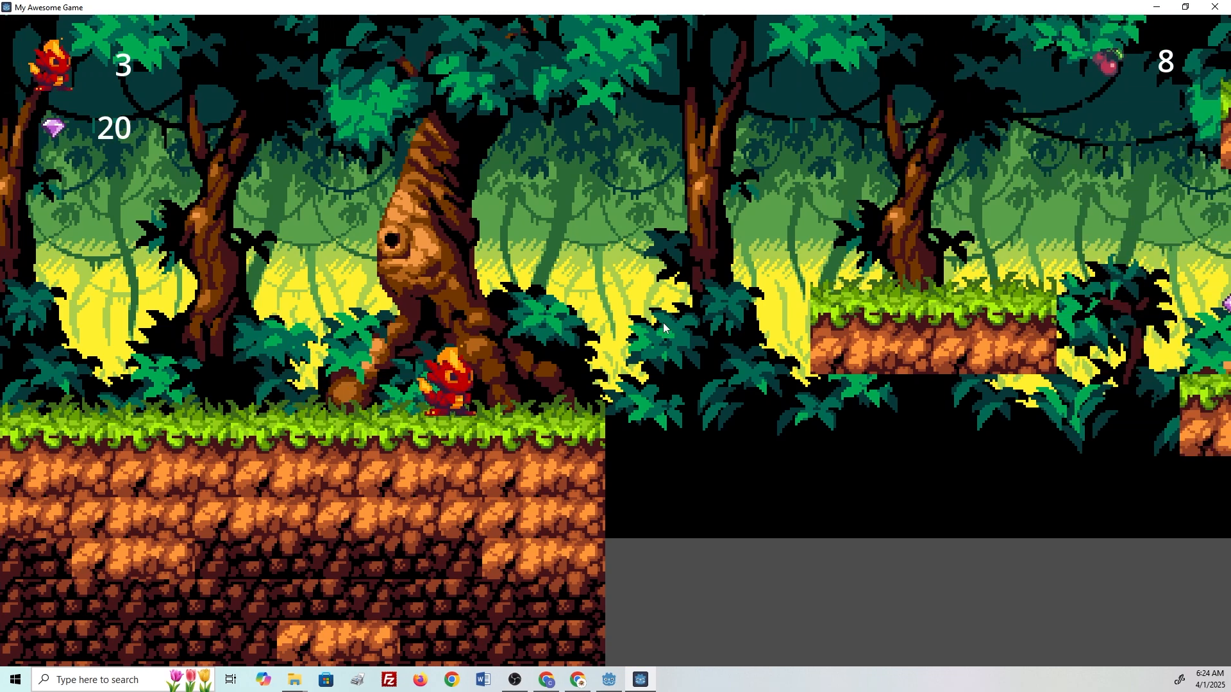
{"action": "key", "text": "space"}
{"action": "key", "text": "x"}
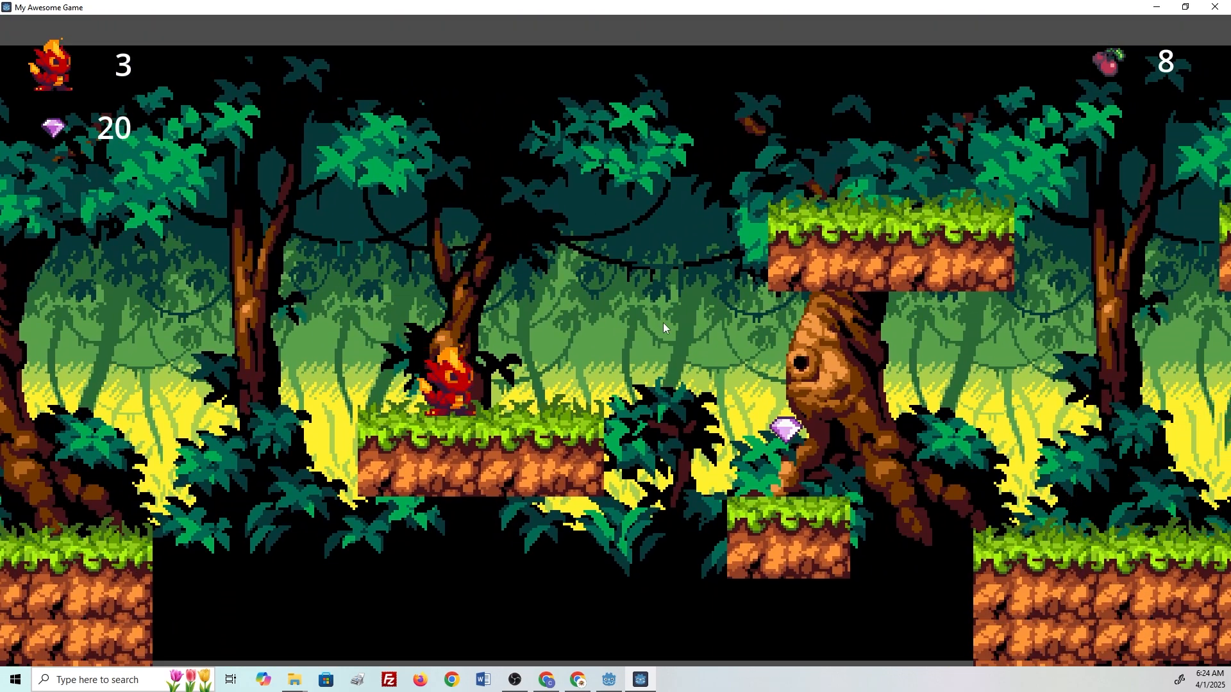
{"action": "key", "text": "Right"}
{"action": "key", "text": "x"}
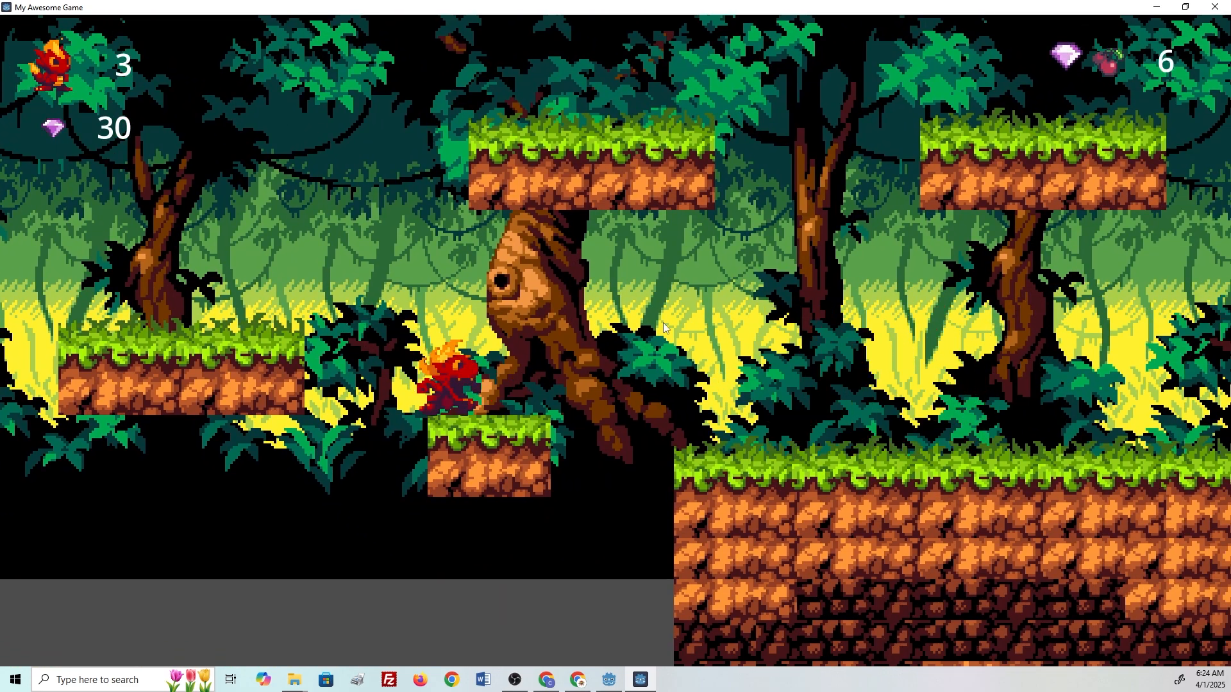
{"action": "key", "text": "Right"}
{"action": "key", "text": "Right"}
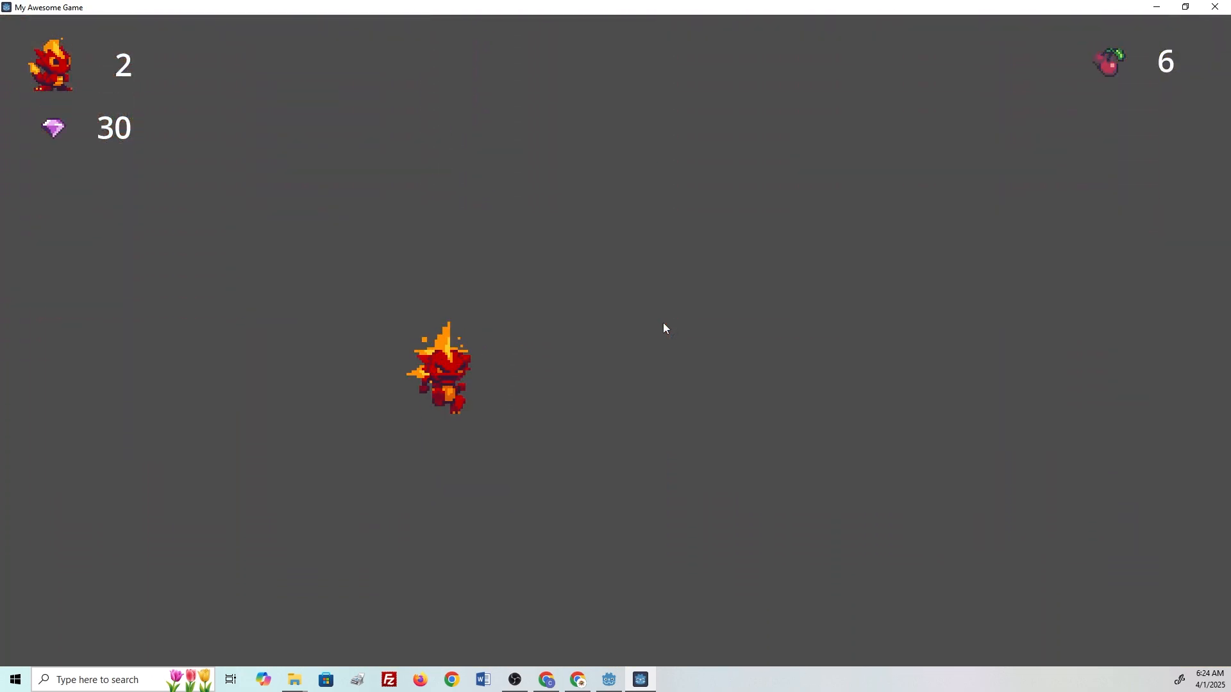
{"action": "key", "text": "Right"}
{"action": "key", "text": "Right"}
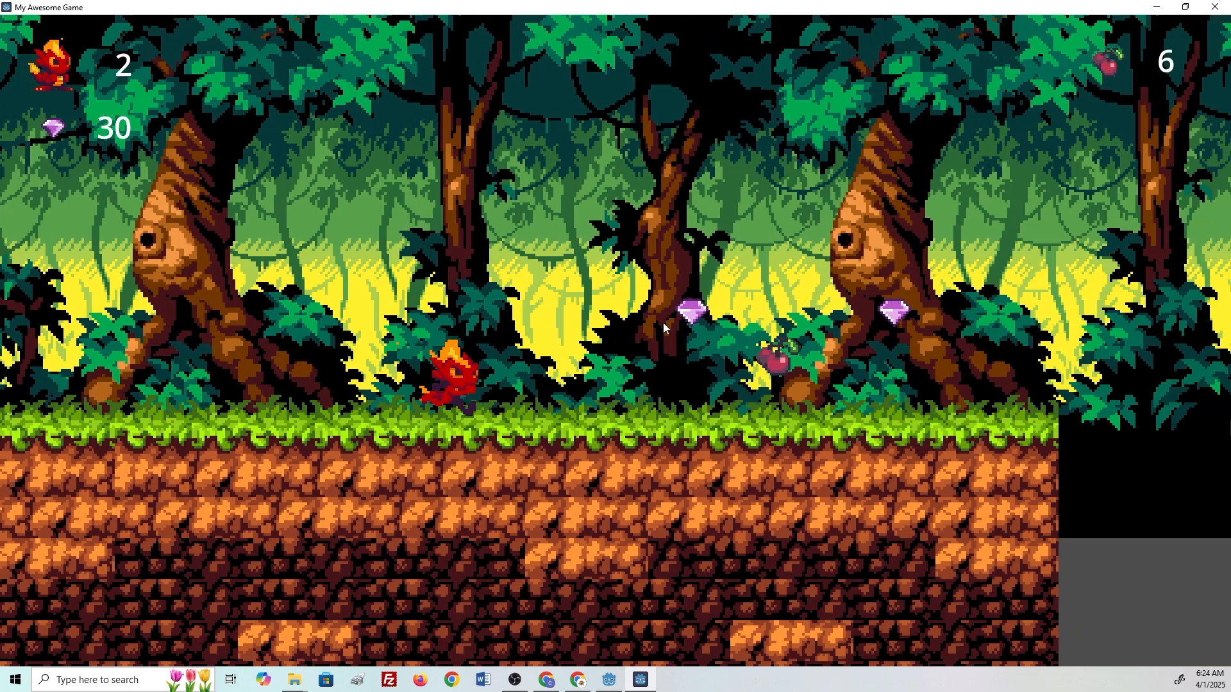
{"action": "key", "text": "space"}
{"action": "key", "text": "Right"}
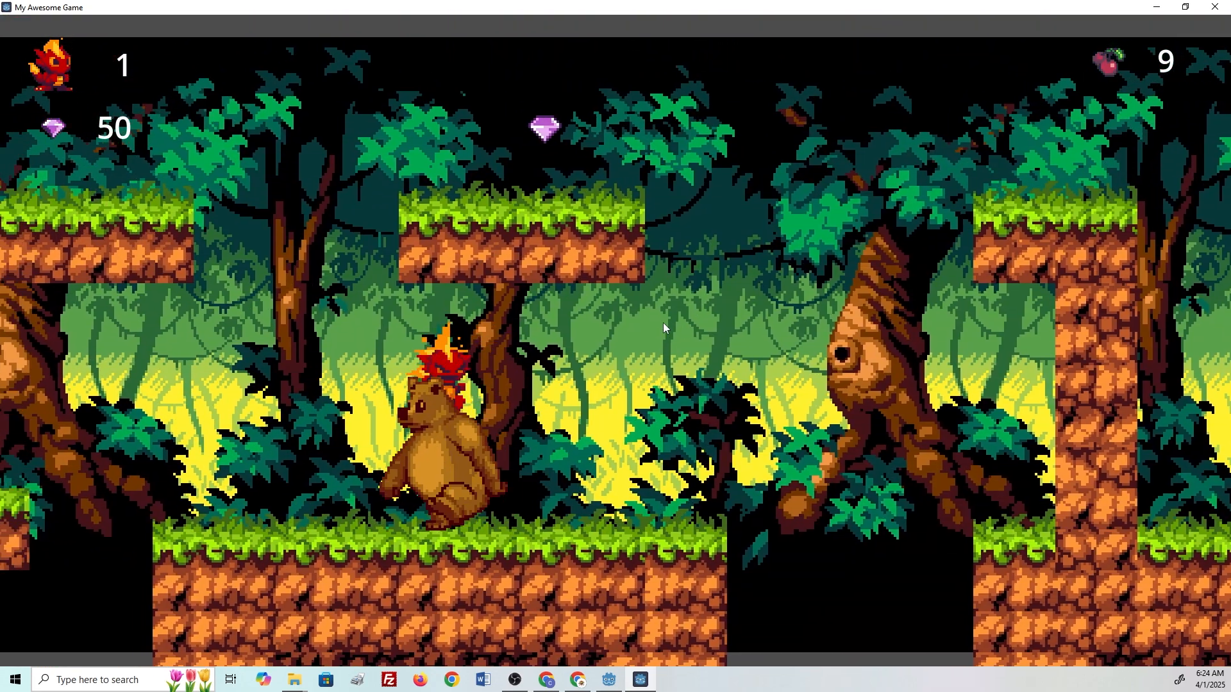
{"action": "key", "text": "Right"}
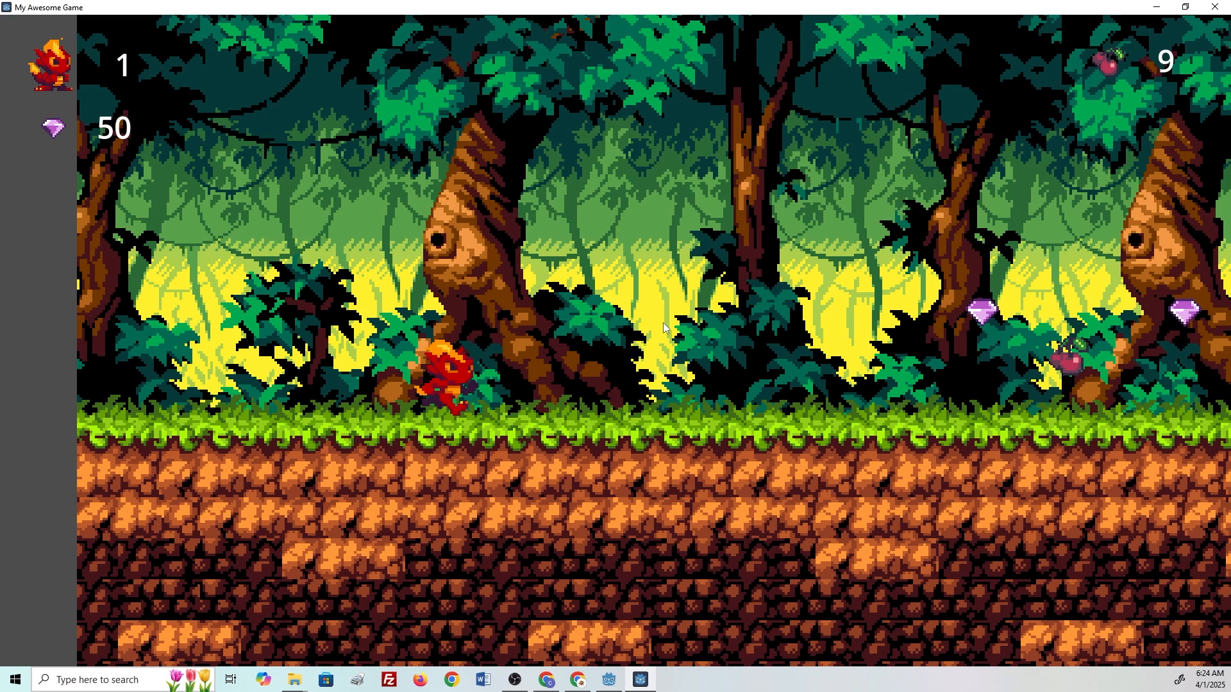
{"action": "key", "text": "space"}
{"action": "key", "text": "Right"}
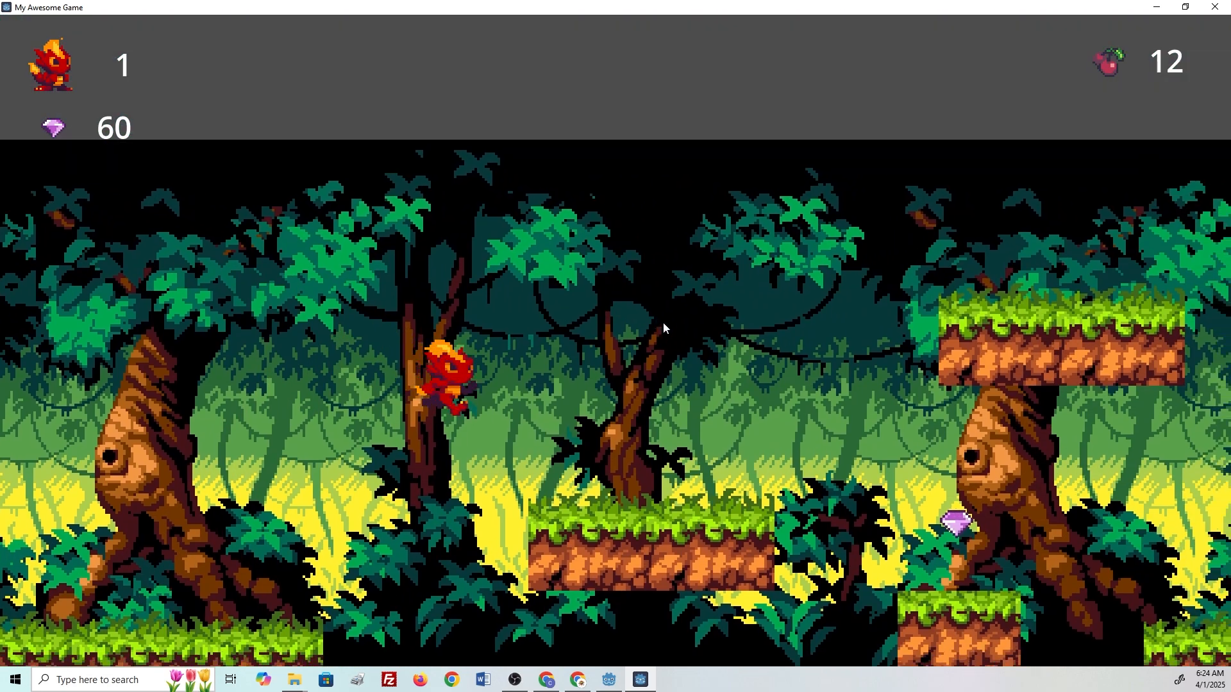
{"action": "key", "text": "Right"}
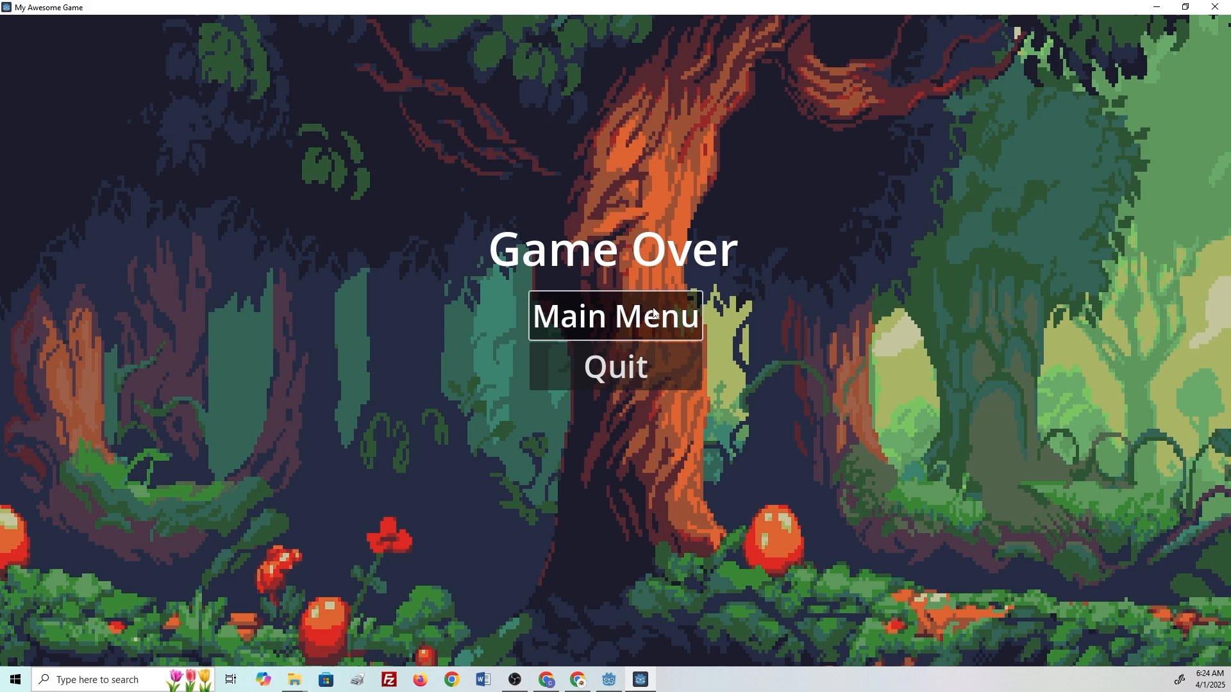
Return to the main menu from the Game Over screen, start a new game and close the game window.
{"action": "left_click", "coordinate": [653, 307]}
{"action": "left_click", "coordinate": [635, 332]}
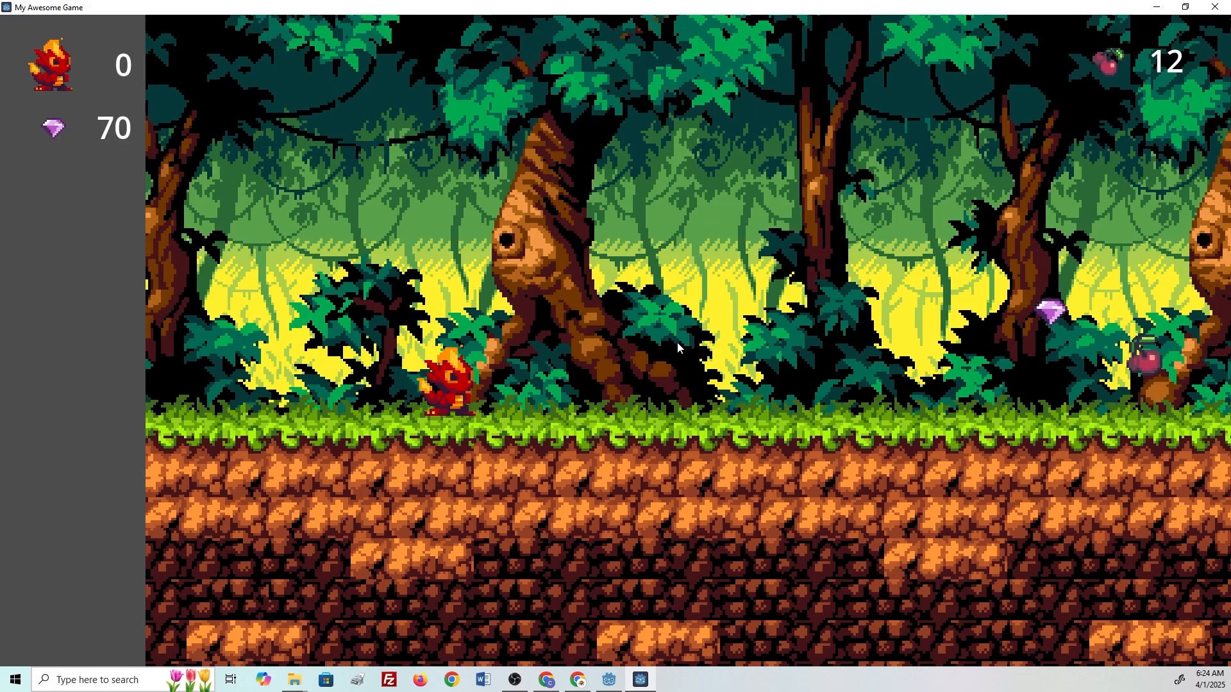
{"action": "left_click", "coordinate": [1215, 8]}
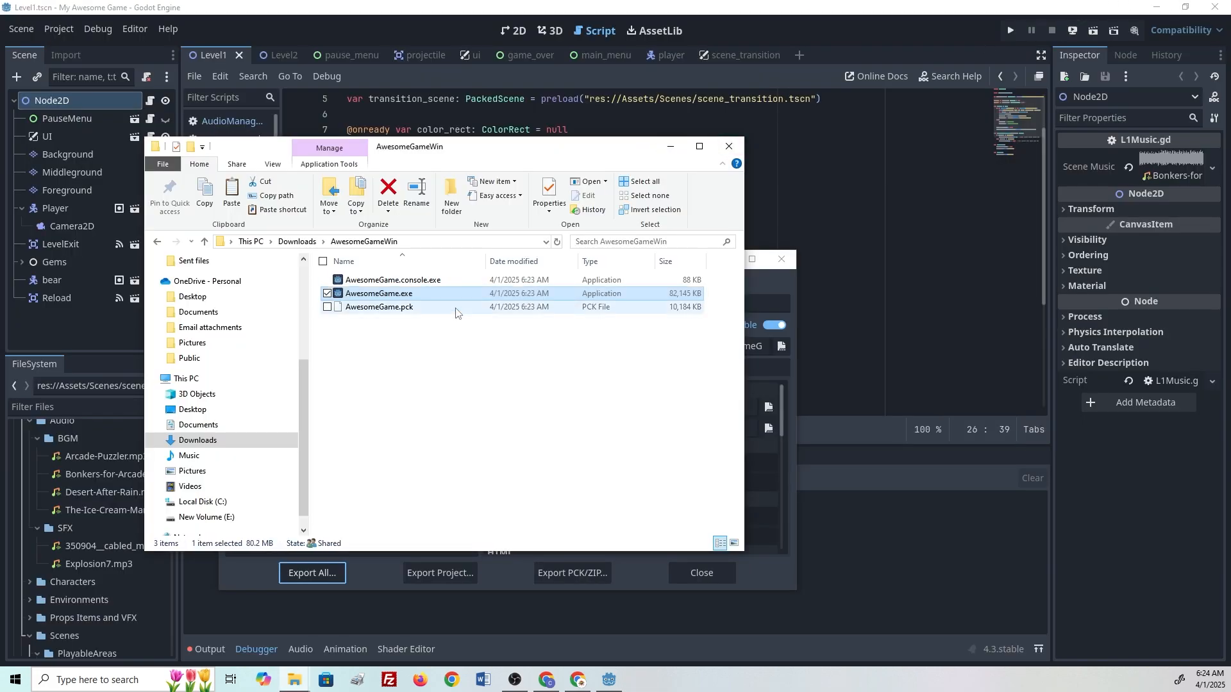
Move File Explorer aside, bring up the browser window with the exported AwesomeGame.exe.html to check it, and move it away.
{"action": "left_click_drag", "start_coordinate": [548, 146], "coordinate": [109, 234]}
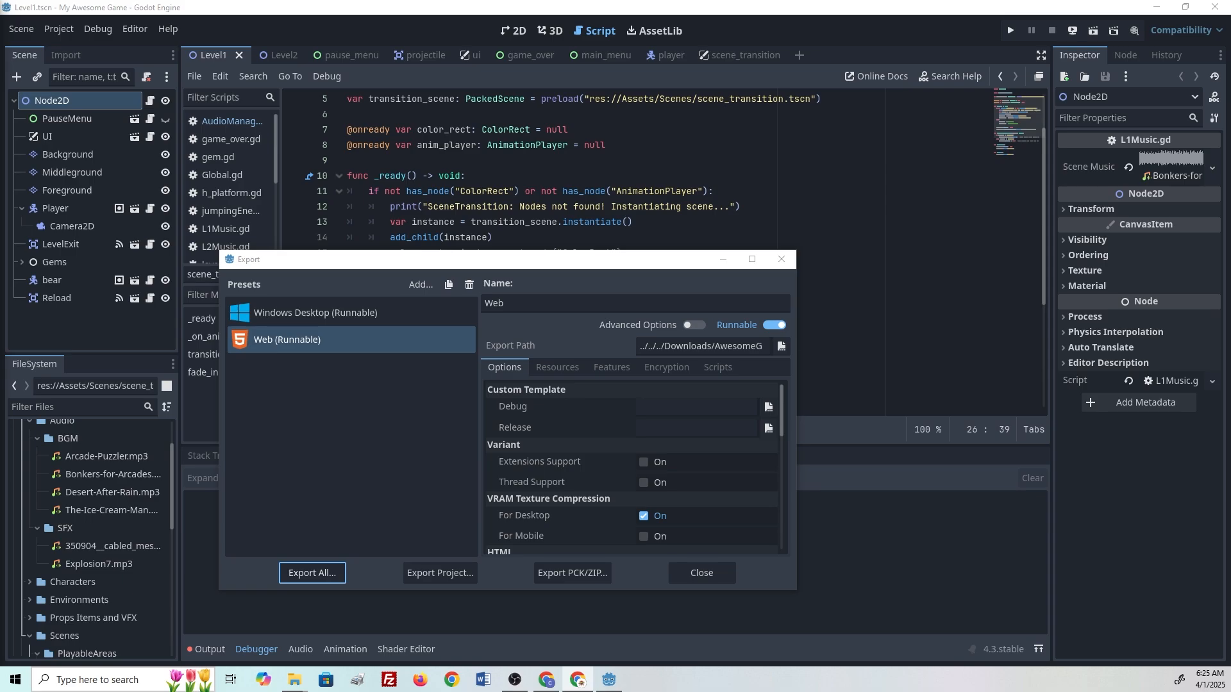
{"action": "left_click_drag", "start_coordinate": [0, 7], "coordinate": [643, 5]}
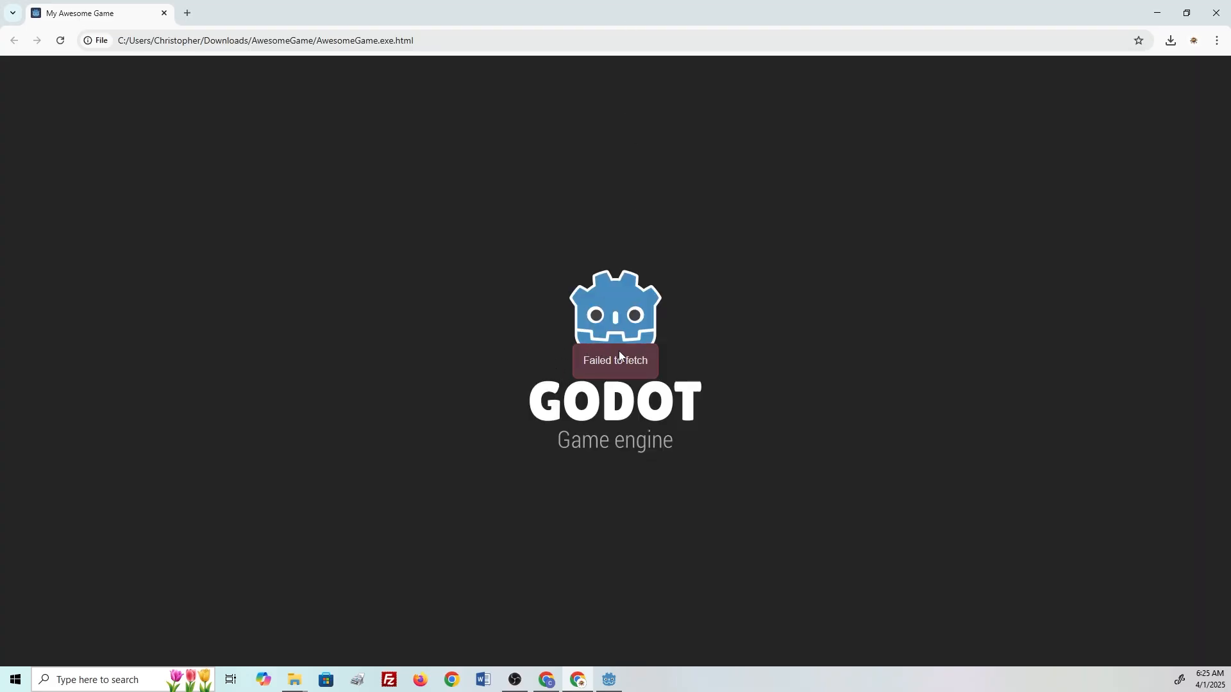
{"action": "left_click_drag", "start_coordinate": [814, 10], "coordinate": [0, 192]}
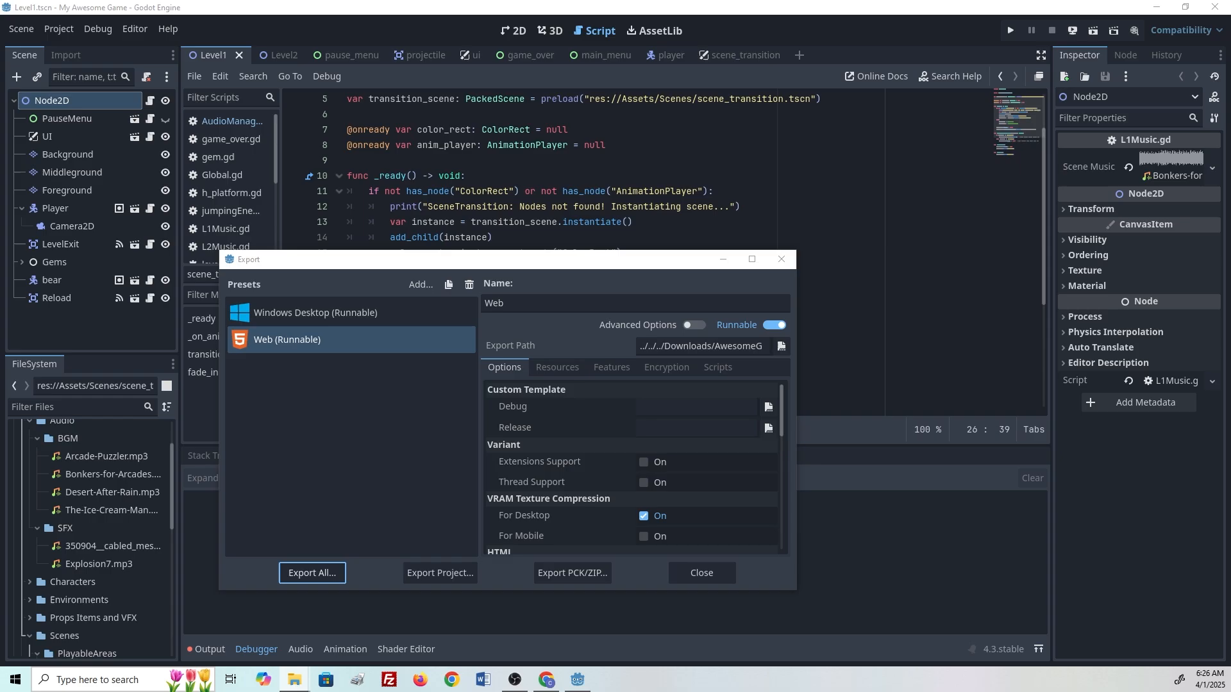
{"action": "key", "text": "alt+Tab"}
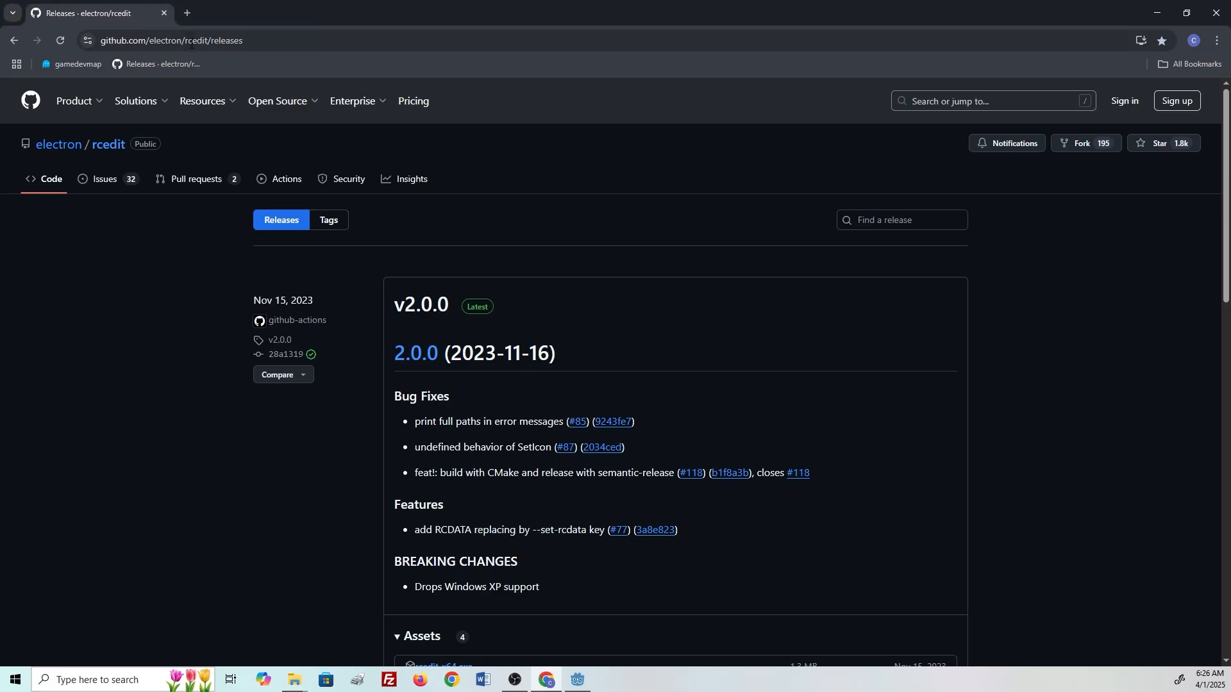
{"action": "left_click", "coordinate": [189, 15]}
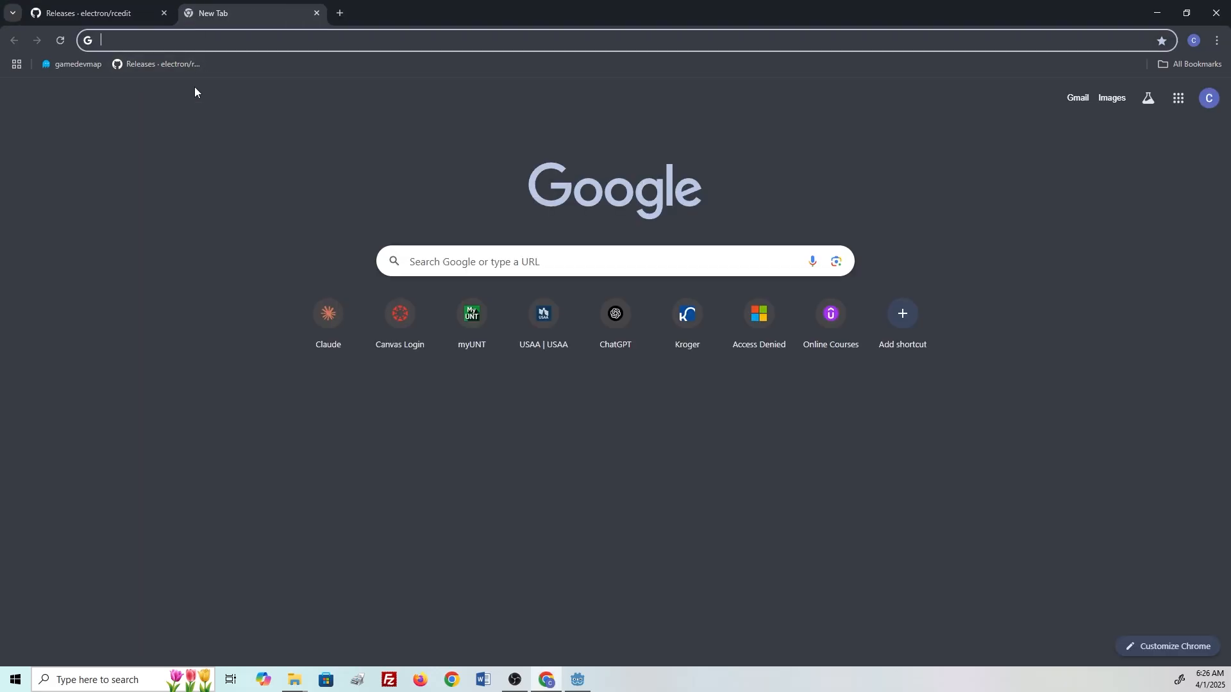
{"action": "type", "text": "C:\\Users\\Christopher\\Documents\\Tools\\rcedit"}
{"action": "key", "text": "Escape"}
{"action": "left_click_drag", "start_coordinate": [537, 5], "coordinate": [422, 45]}
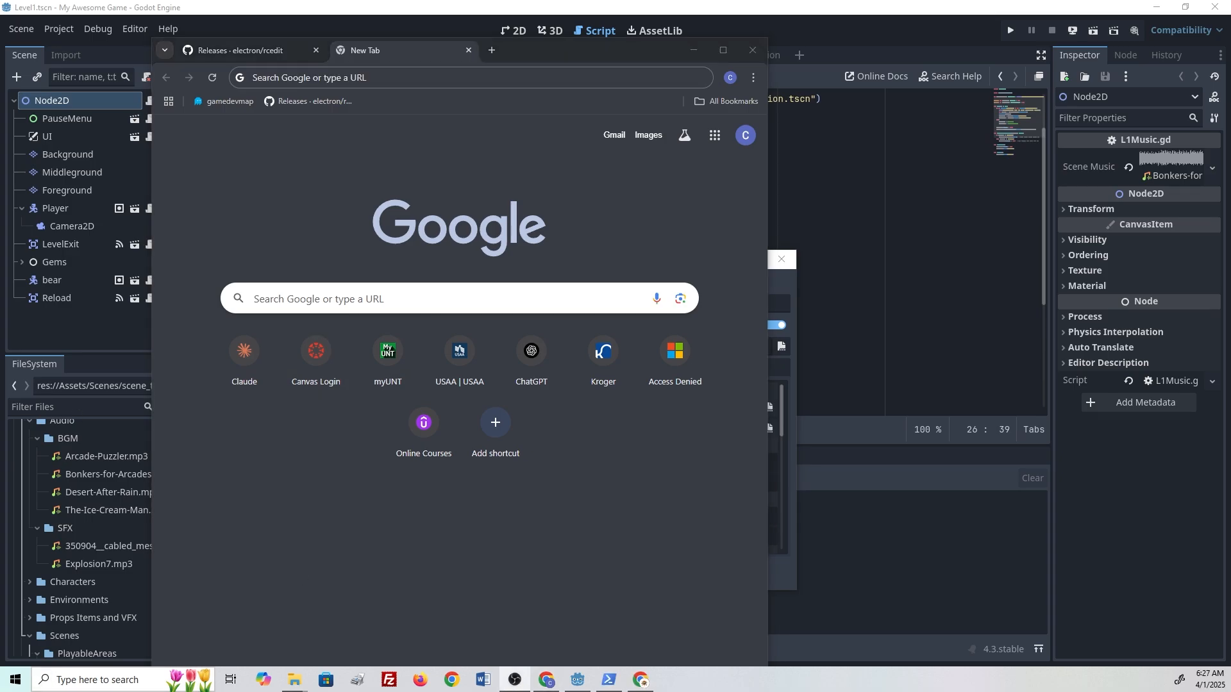
{"action": "left_click", "coordinate": [404, 75]}
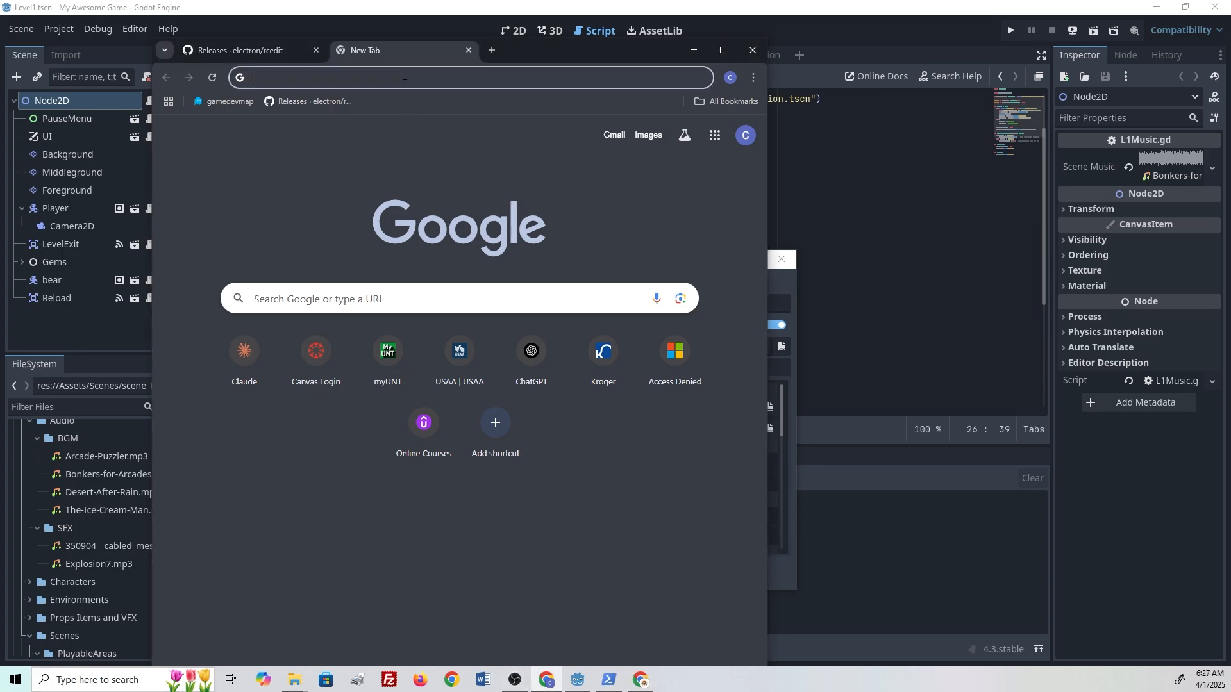
{"action": "type", "text": "http://localhost:3000"}
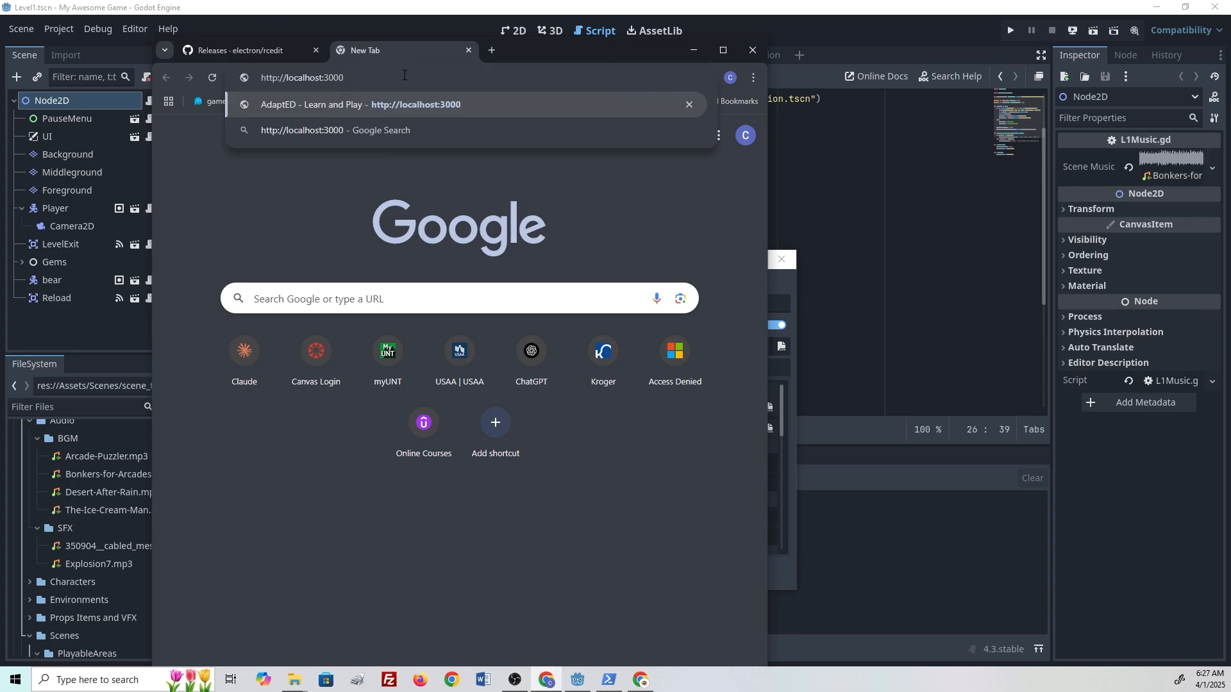
{"action": "key", "text": "Return"}
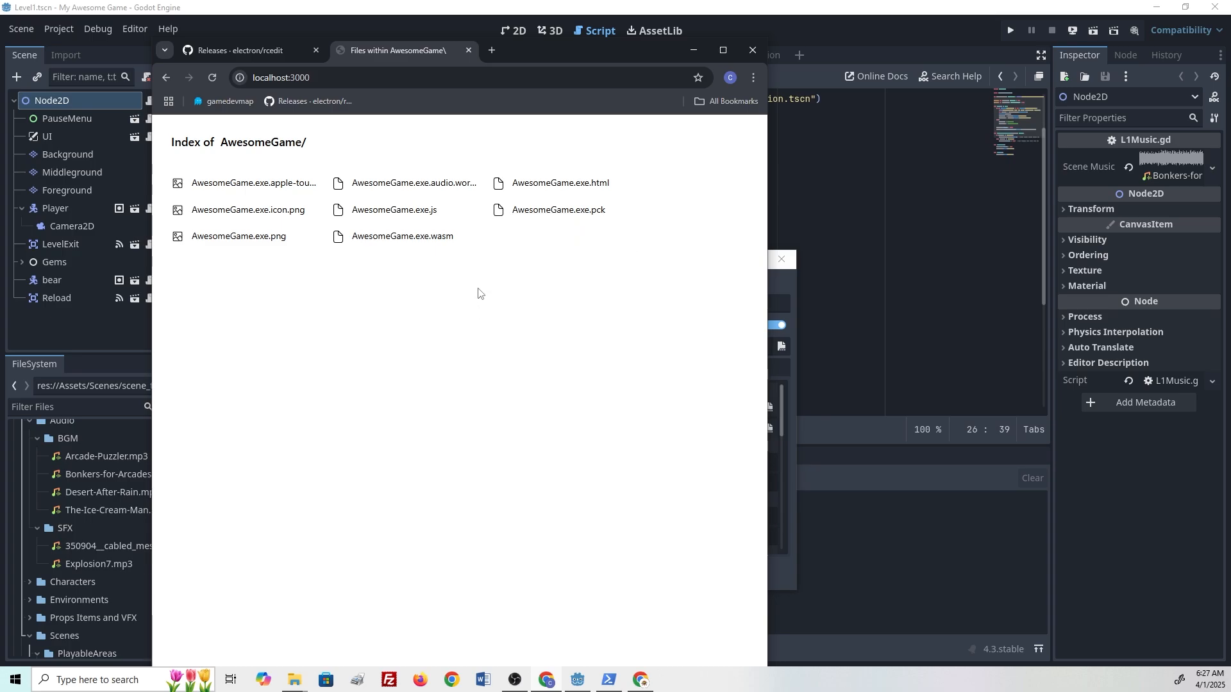
Open AwesomeGame.exe.html from the served file index, maximize the browser window and start the game.
{"action": "left_click", "coordinate": [587, 192]}
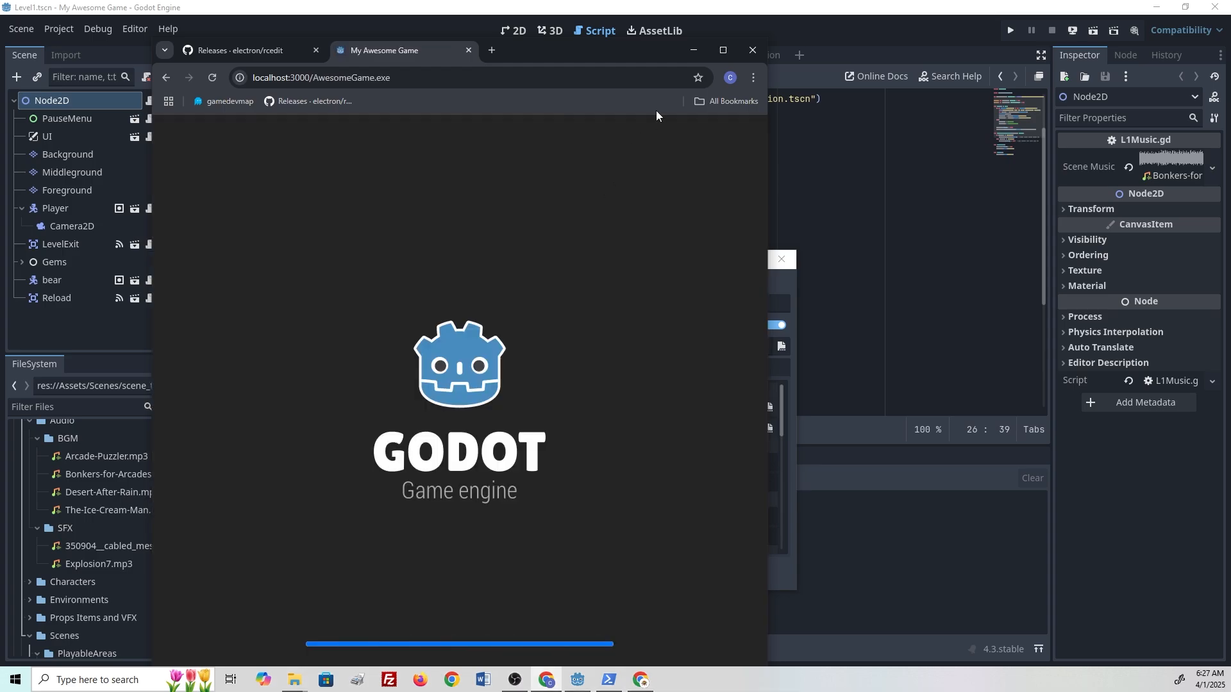
{"action": "left_click", "coordinate": [714, 56]}
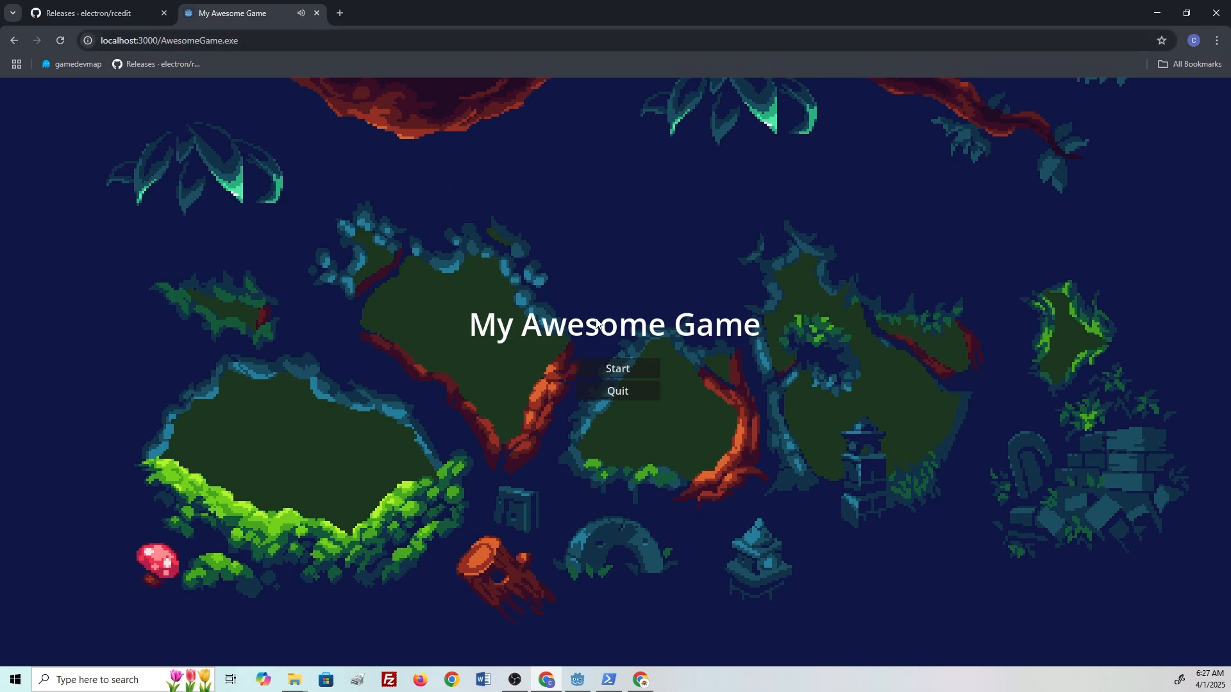
{"action": "left_click", "coordinate": [609, 368]}
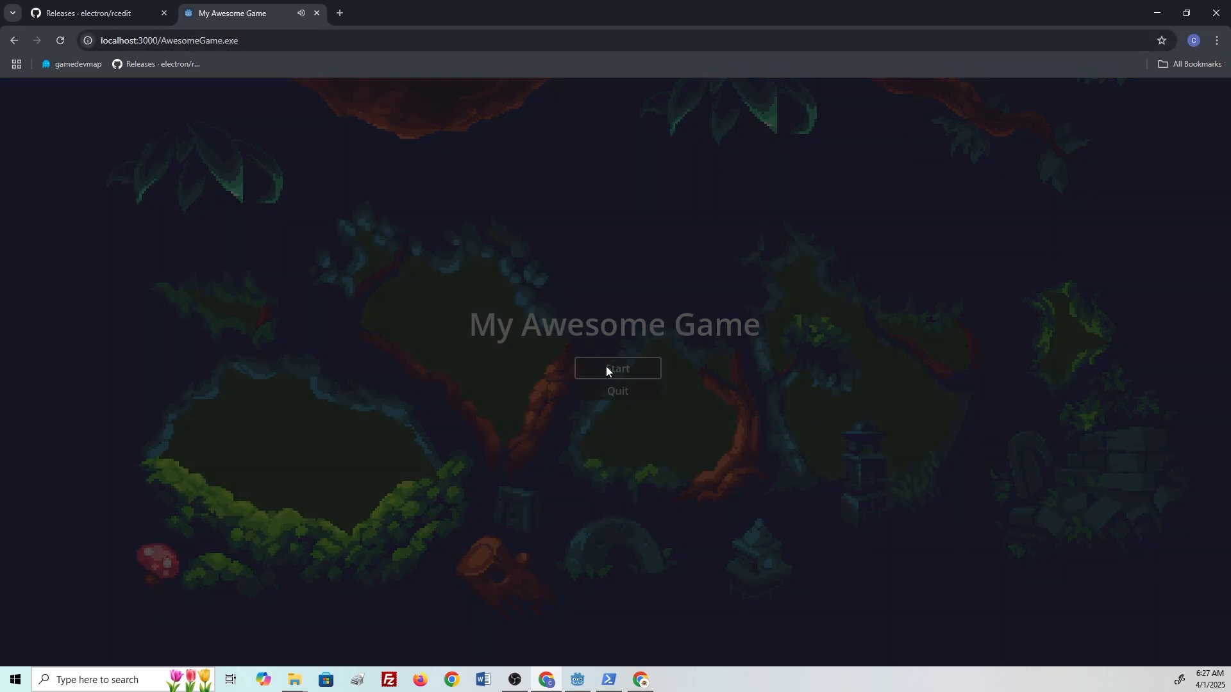
Playtest the web build in the browser, running and jumping through the first level and into the second.
{"action": "key", "text": "Right"}
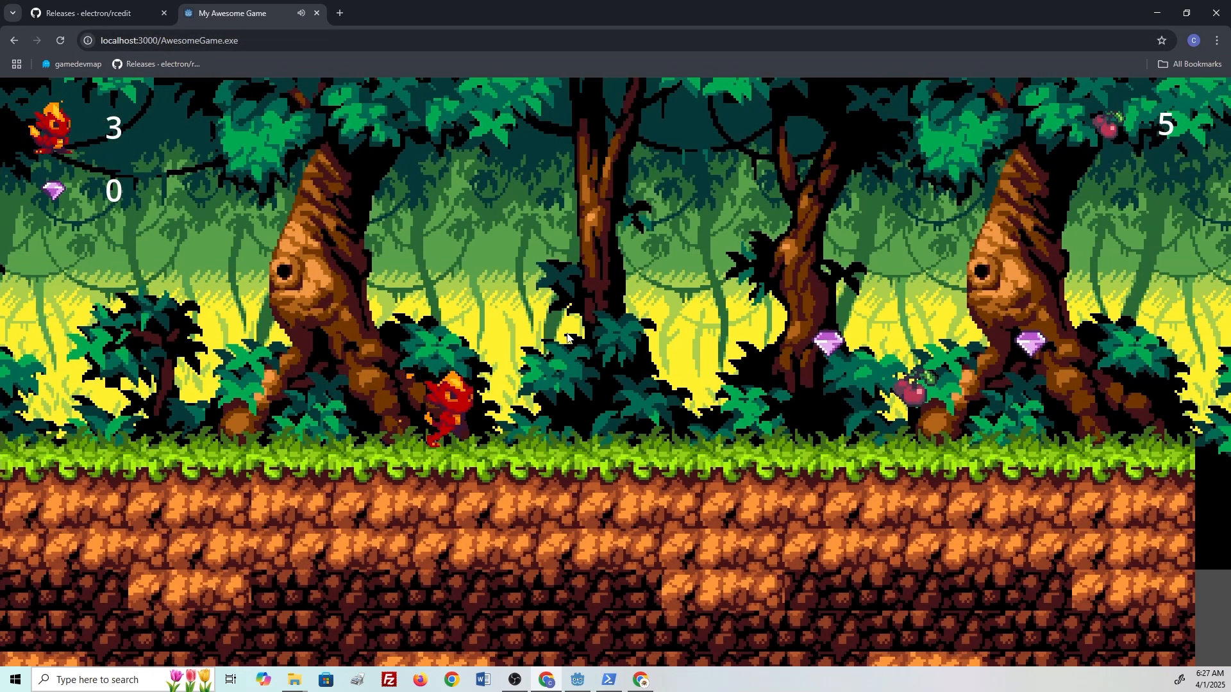
{"action": "key", "text": "space"}
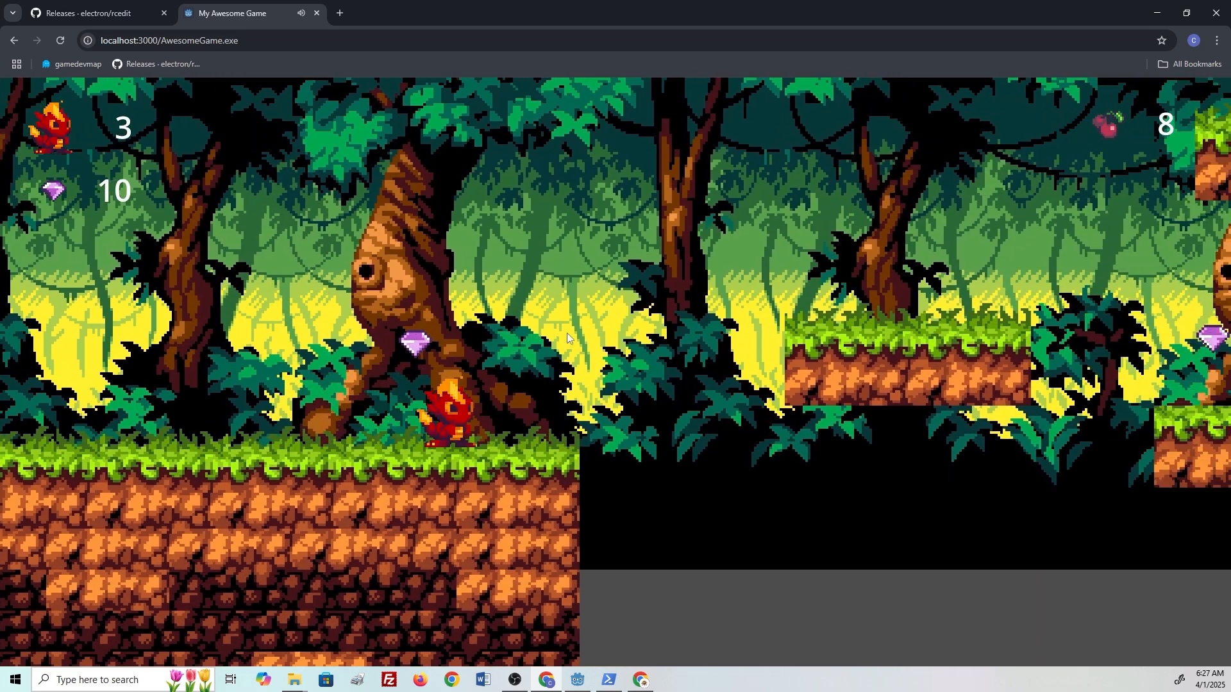
{"action": "key", "text": "space"}
{"action": "key", "text": "space"}
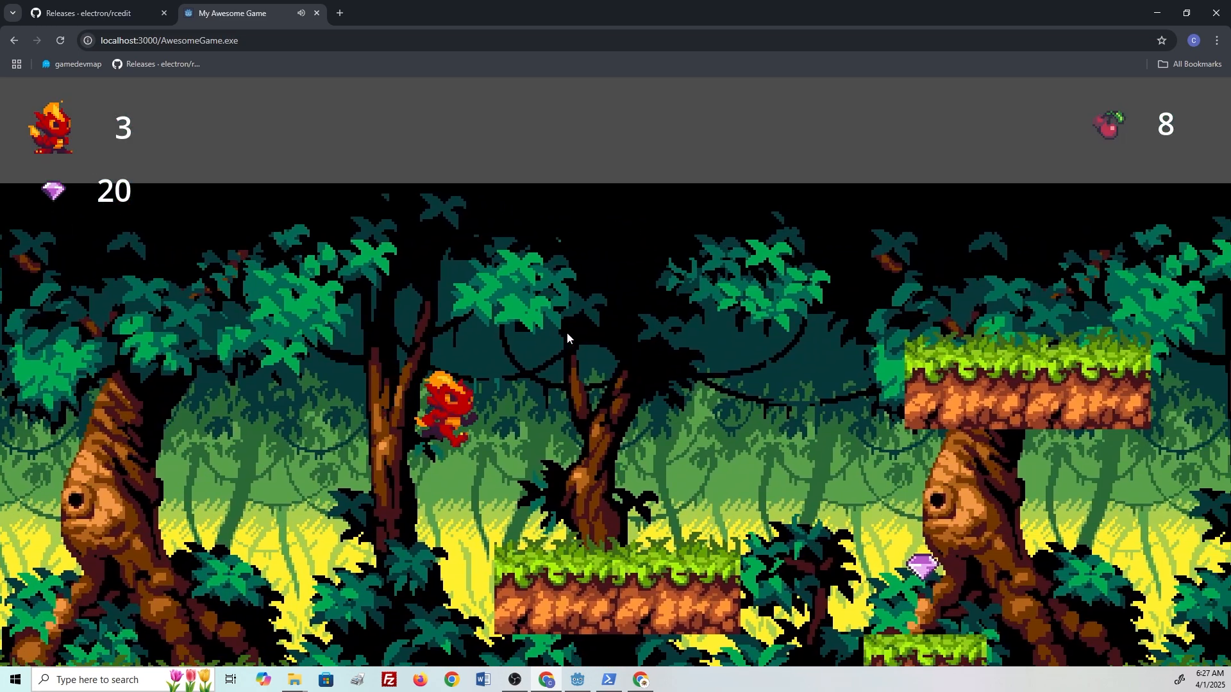
{"action": "key", "text": "space"}
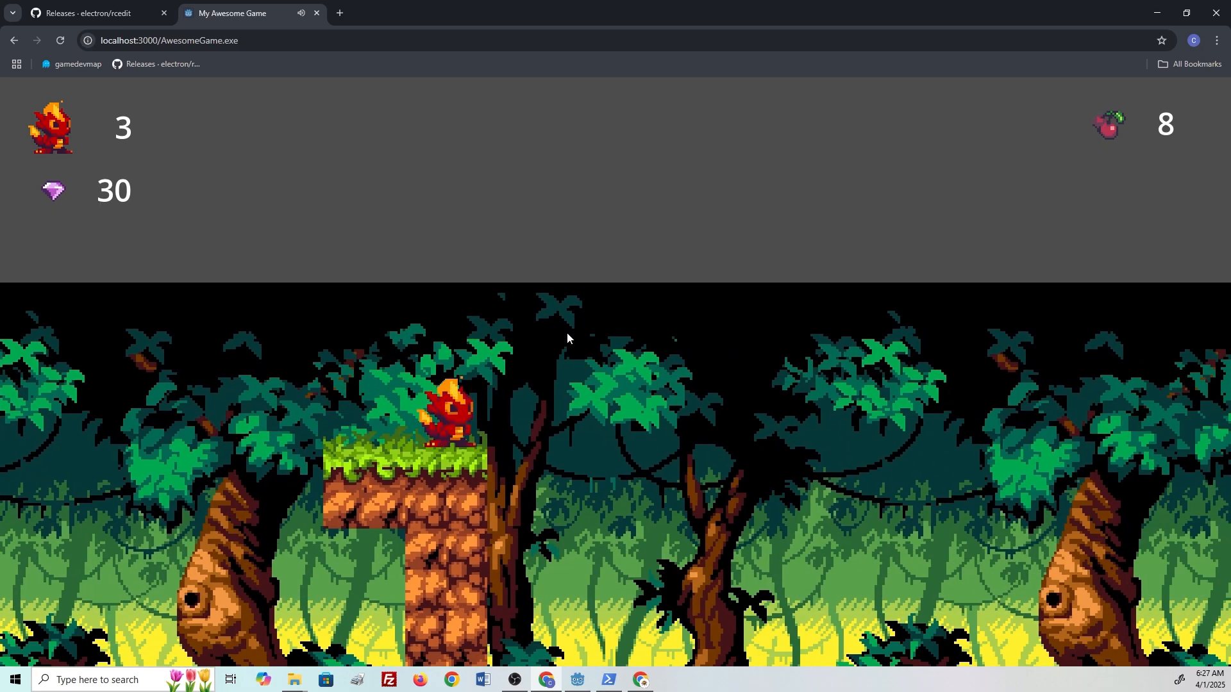
{"action": "key", "text": "space"}
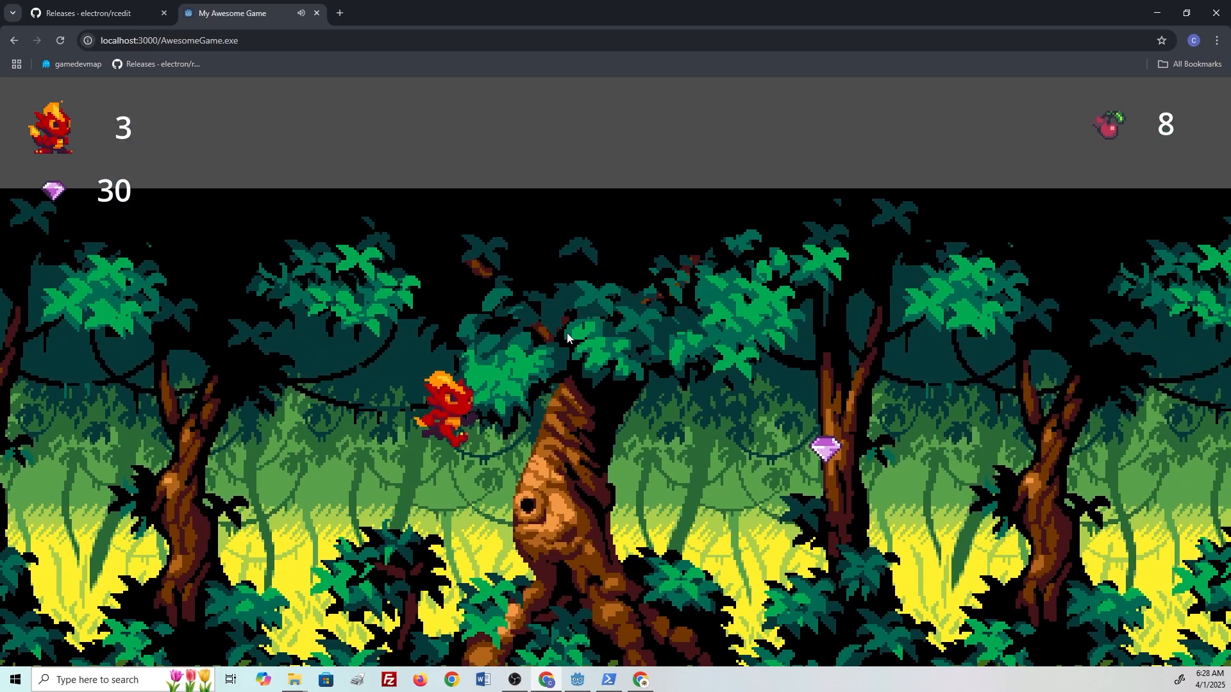
{"action": "key", "text": "space"}
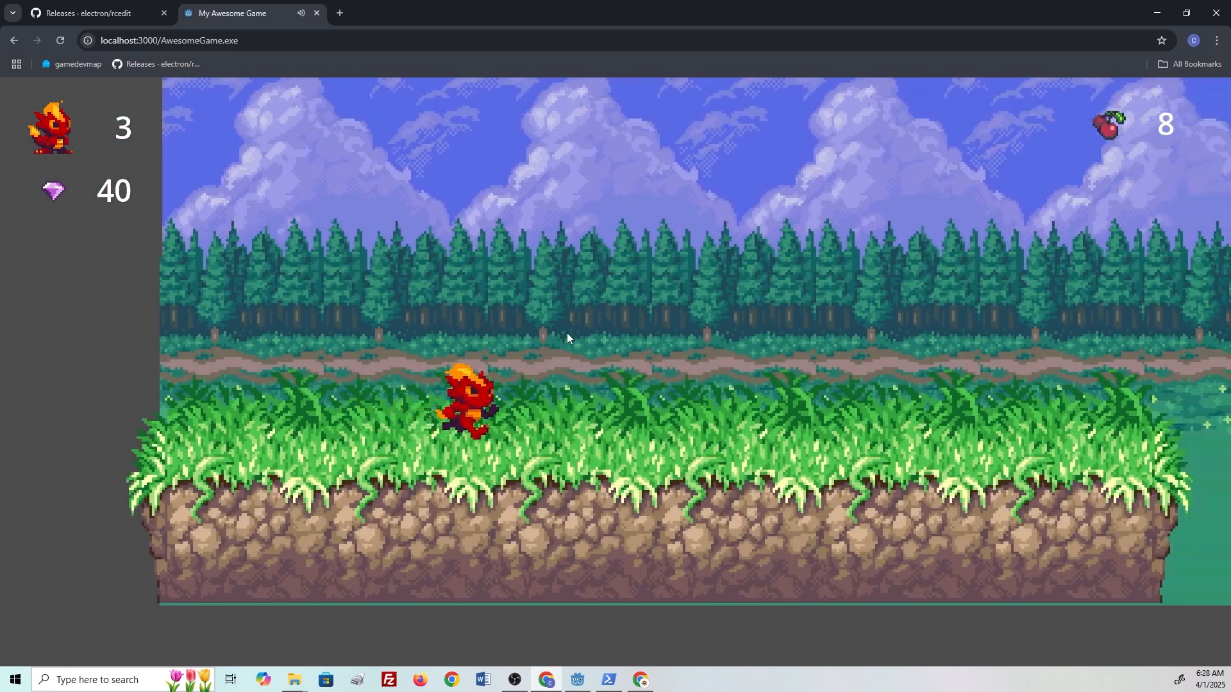
{"action": "key", "text": "space"}
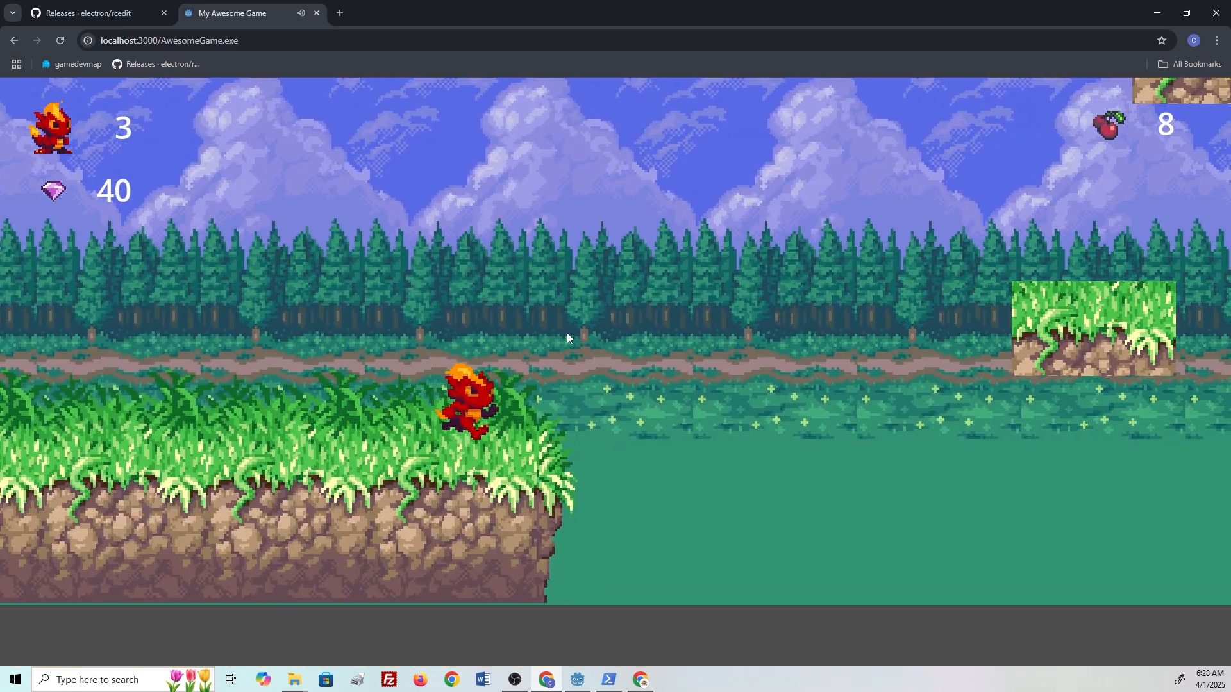
{"action": "key", "text": "space"}
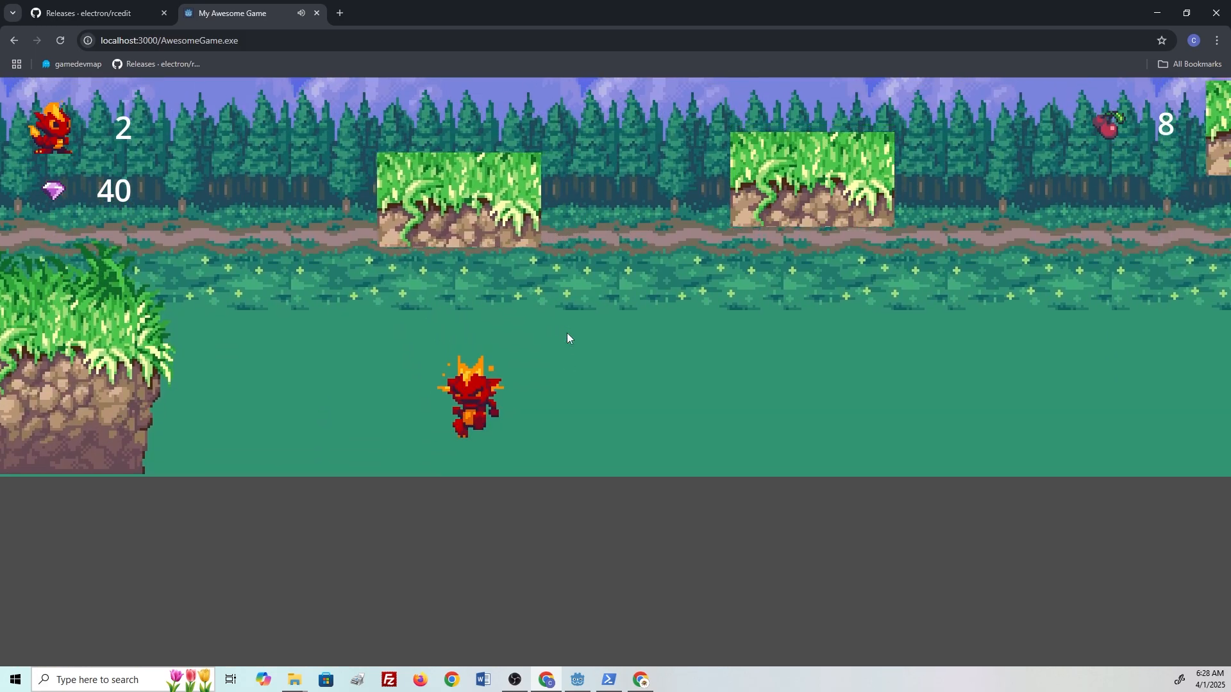